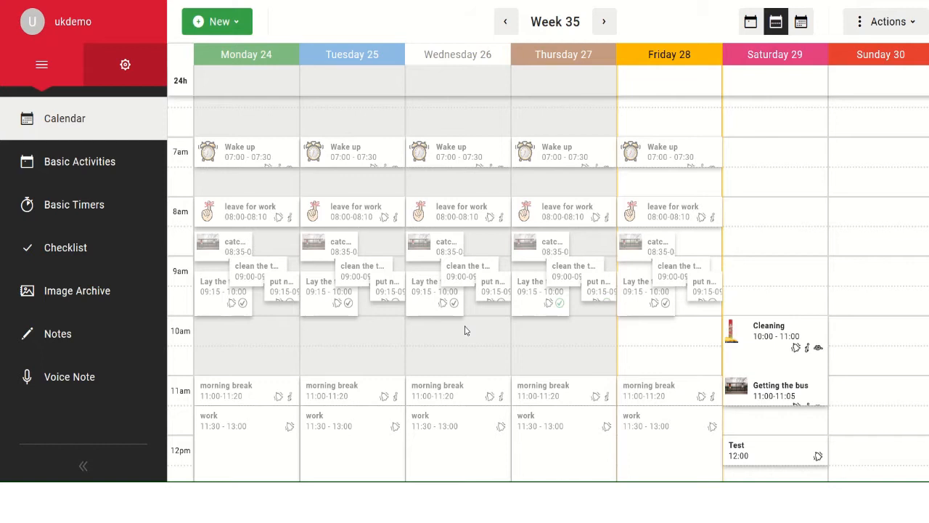
Step: Examine the calendar's options for adding activities and browse the saved basic activities and basic timers
{"action": "left_click", "coordinate": [237, 33]}
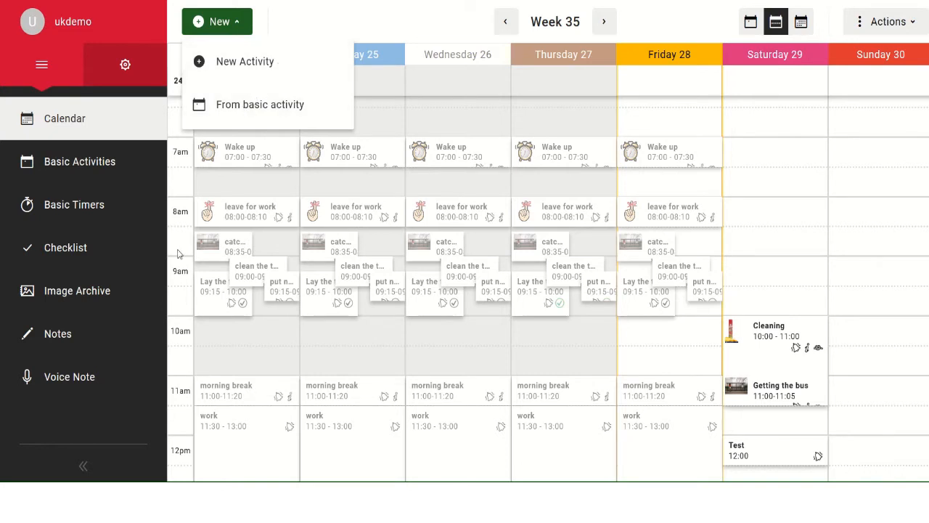
{"action": "left_click", "coordinate": [95, 172]}
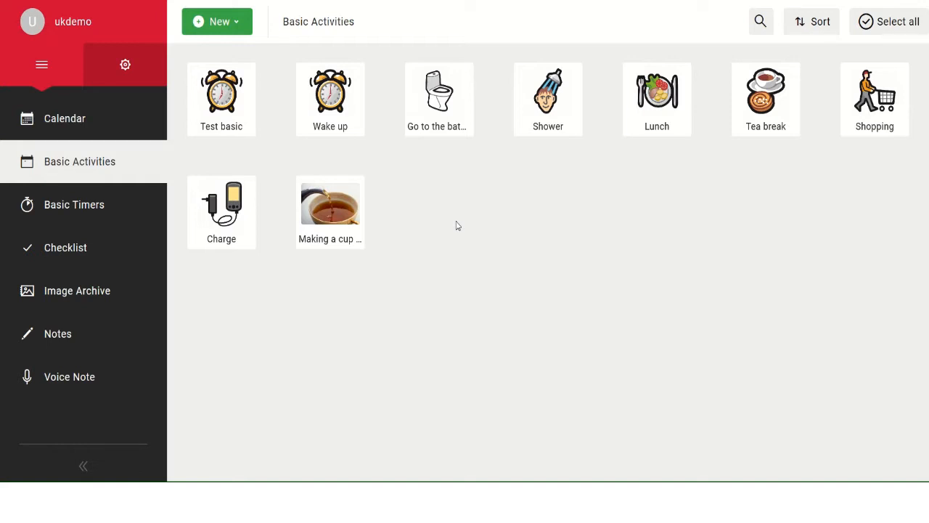
{"action": "left_click", "coordinate": [83, 211]}
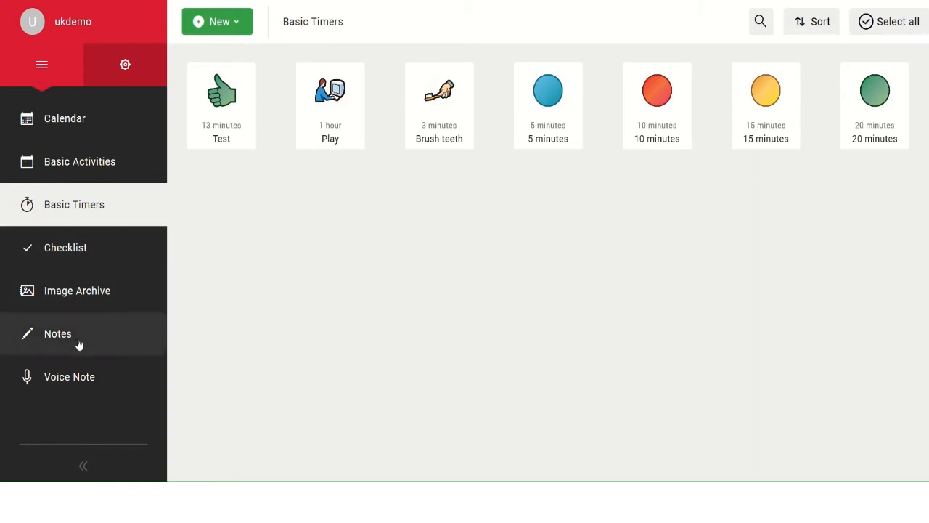
Step: View the tasks in the Pack workout clothes checklist and close it without saving
{"action": "left_click", "coordinate": [79, 258]}
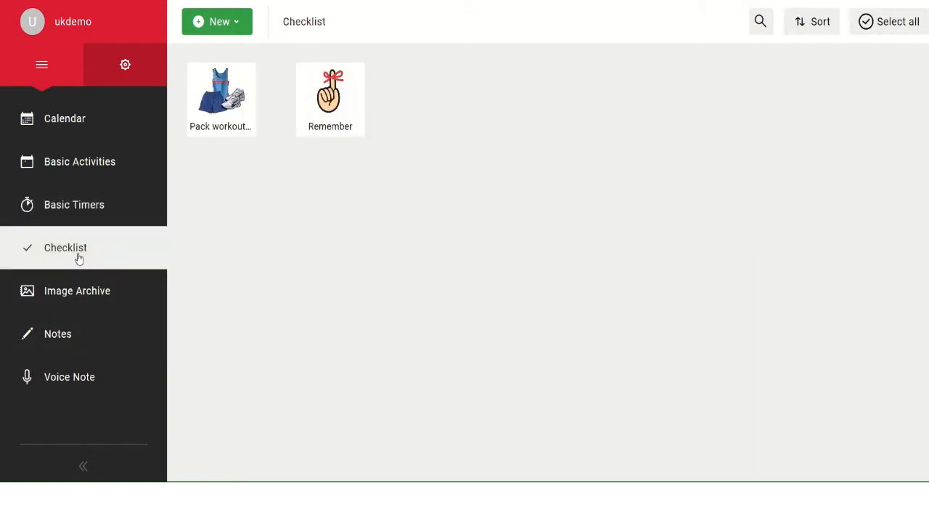
{"action": "left_click", "coordinate": [221, 107]}
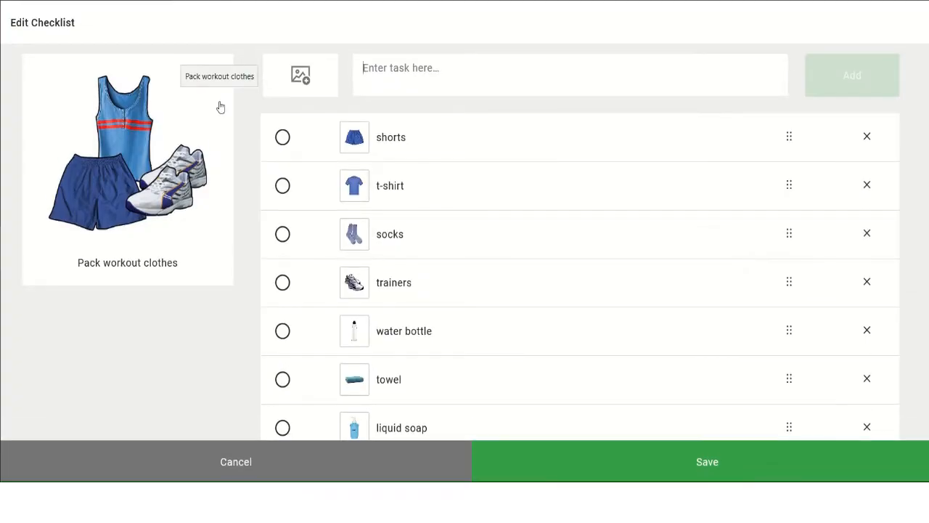
{"action": "left_click", "coordinate": [244, 468]}
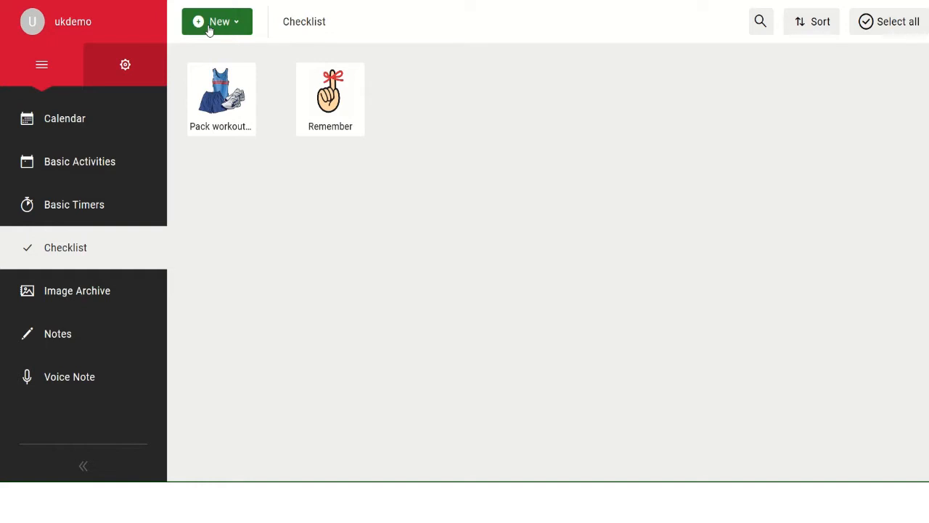
Step: View the note with instructions on how to catch the bus and close it without saving
{"action": "left_click", "coordinate": [69, 336]}
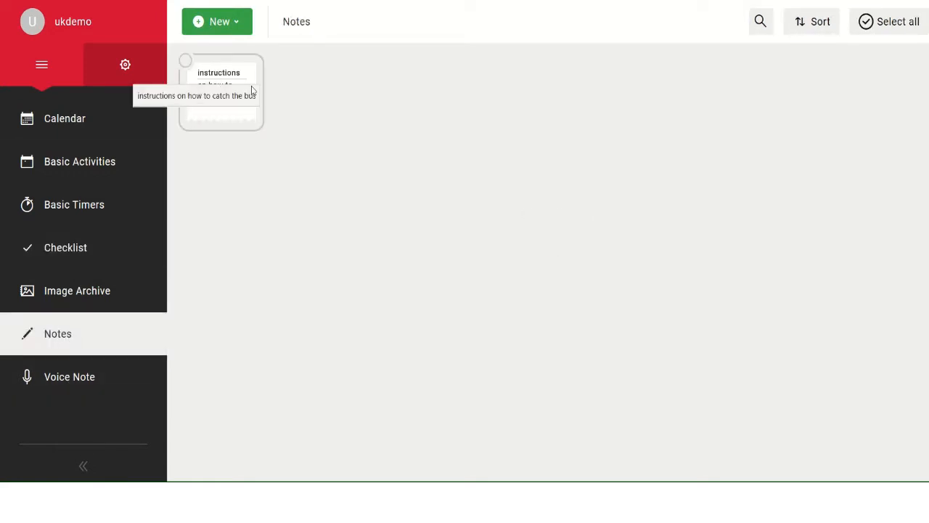
{"action": "left_click", "coordinate": [234, 120]}
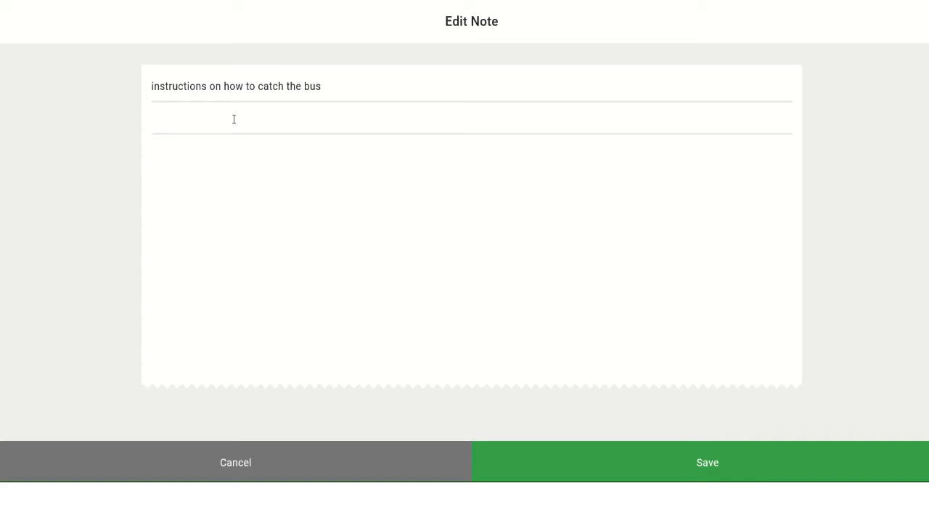
{"action": "left_click", "coordinate": [255, 468]}
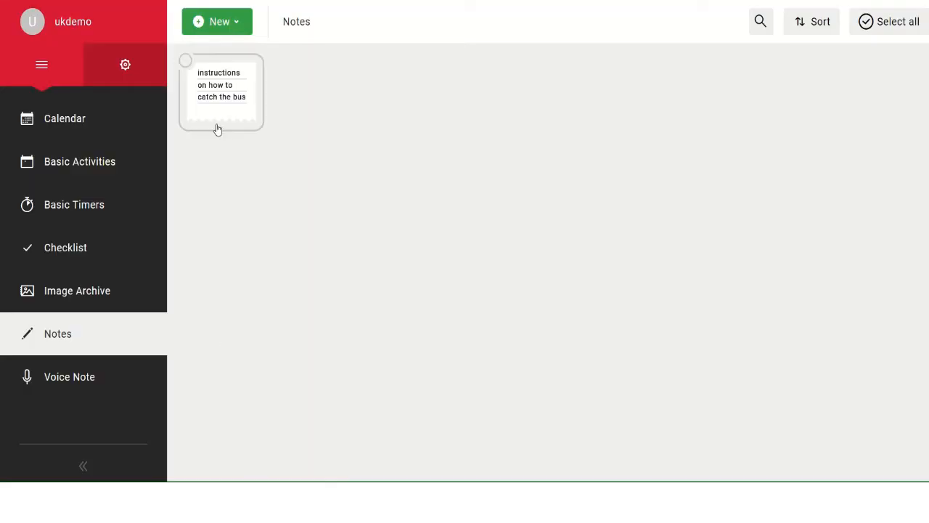
Step: View the dishwasher tablets picture in the image archive's downloaded photos folder and close the preview
{"action": "left_click", "coordinate": [68, 292]}
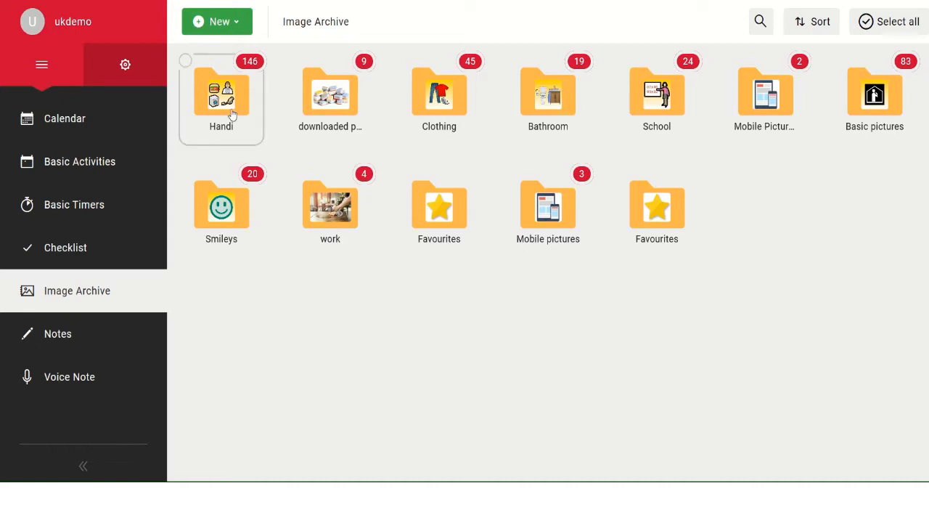
{"action": "left_click", "coordinate": [339, 113]}
{"action": "left_click", "coordinate": [339, 113]}
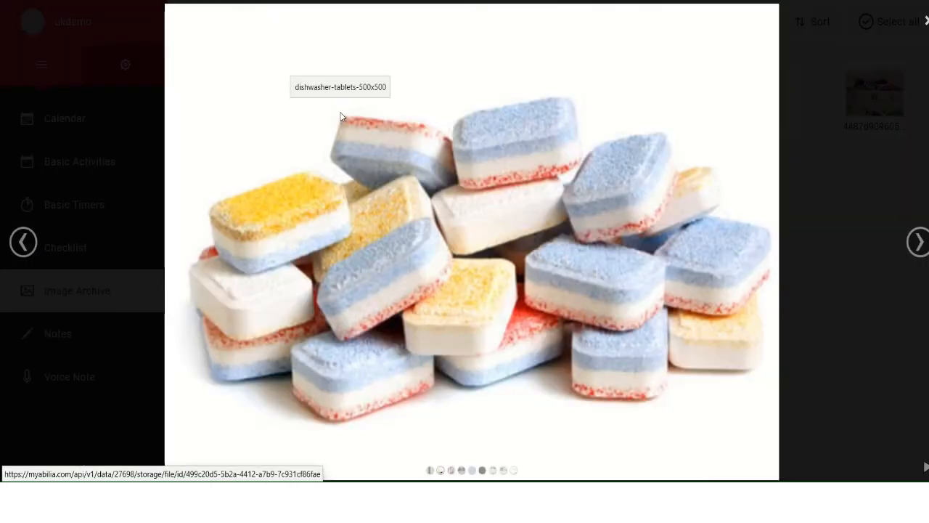
{"action": "left_click", "coordinate": [925, 23]}
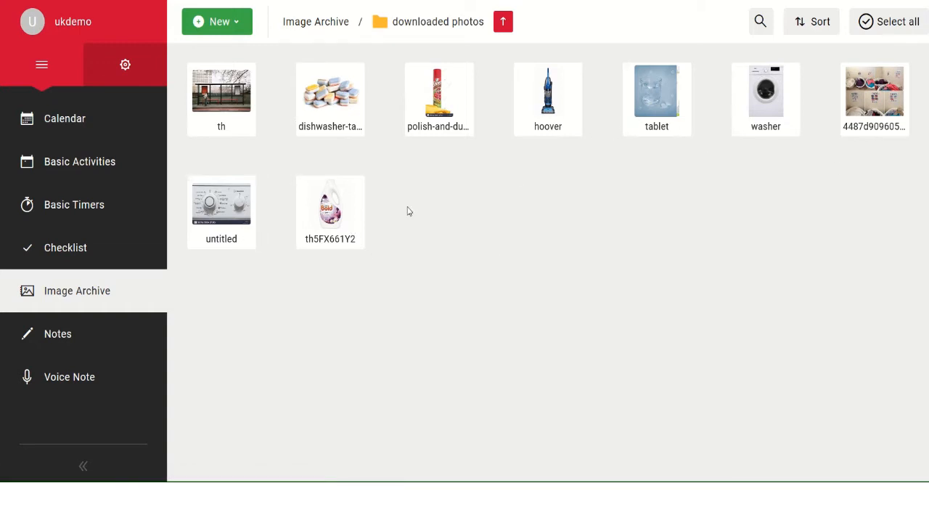
Step: Check the options for adding pictures to the image archive and browse its Bathroom folder
{"action": "left_click", "coordinate": [238, 29]}
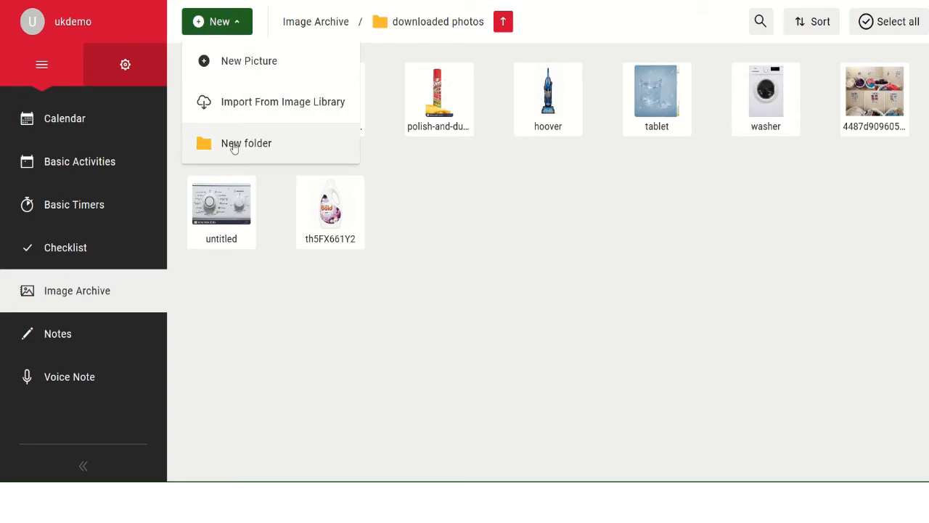
{"action": "left_click", "coordinate": [317, 27]}
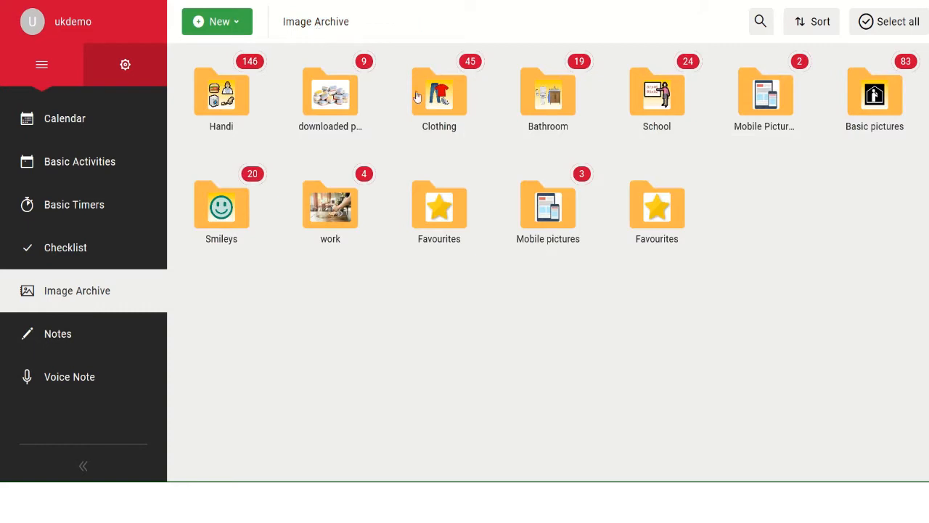
{"action": "left_click", "coordinate": [535, 125]}
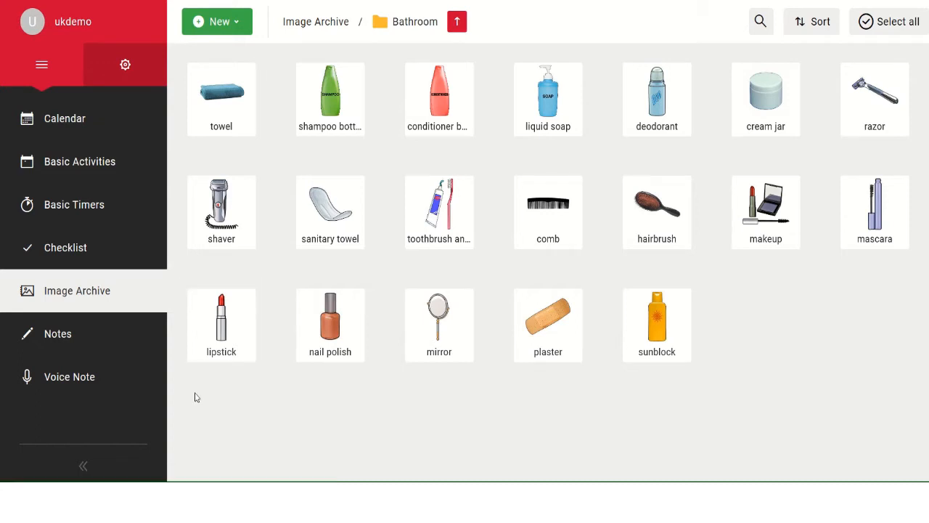
Step: Look at the voice notes section and view the details of Monday 24's Lunch activity in the calendar
{"action": "left_click", "coordinate": [61, 390]}
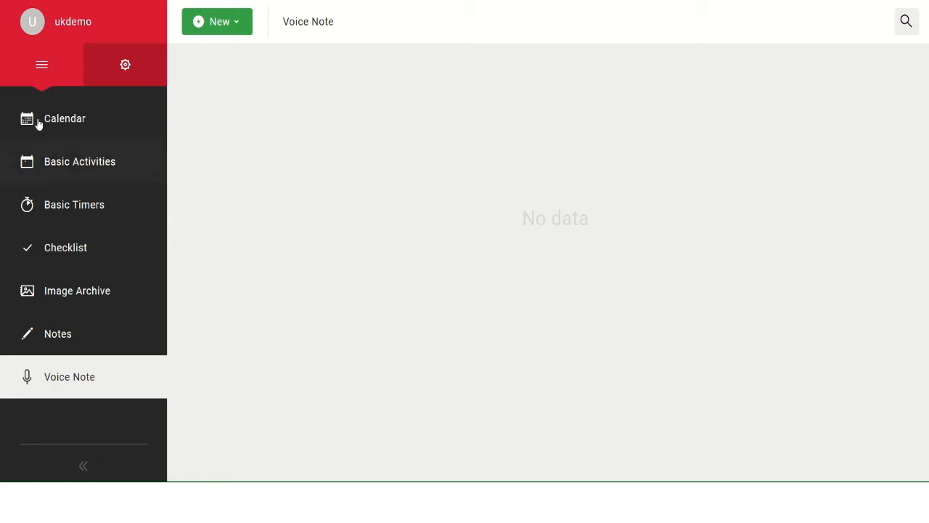
{"action": "left_click", "coordinate": [60, 126]}
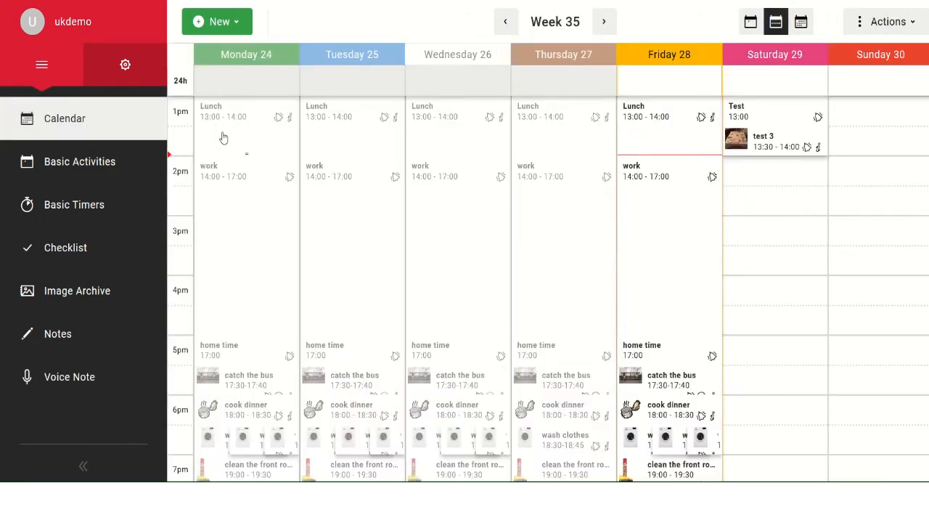
{"action": "left_click", "coordinate": [245, 114]}
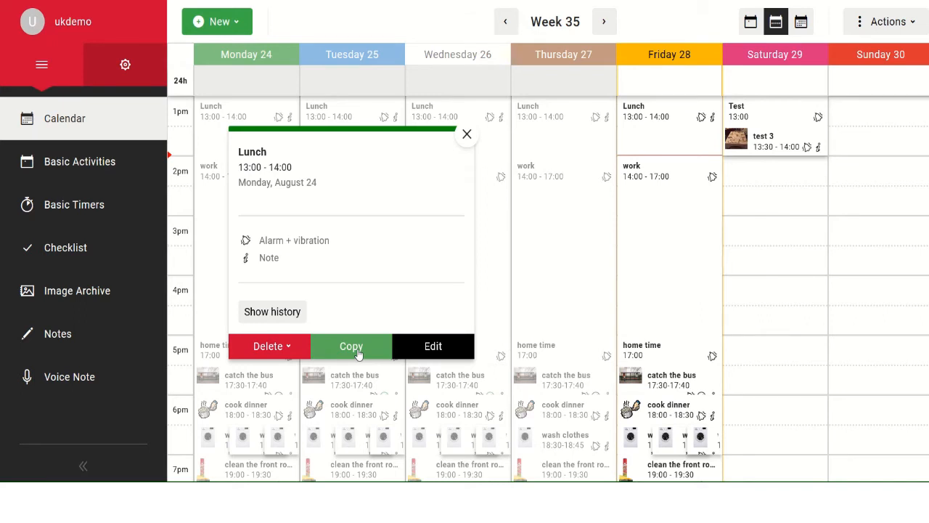
{"action": "left_click", "coordinate": [468, 136]}
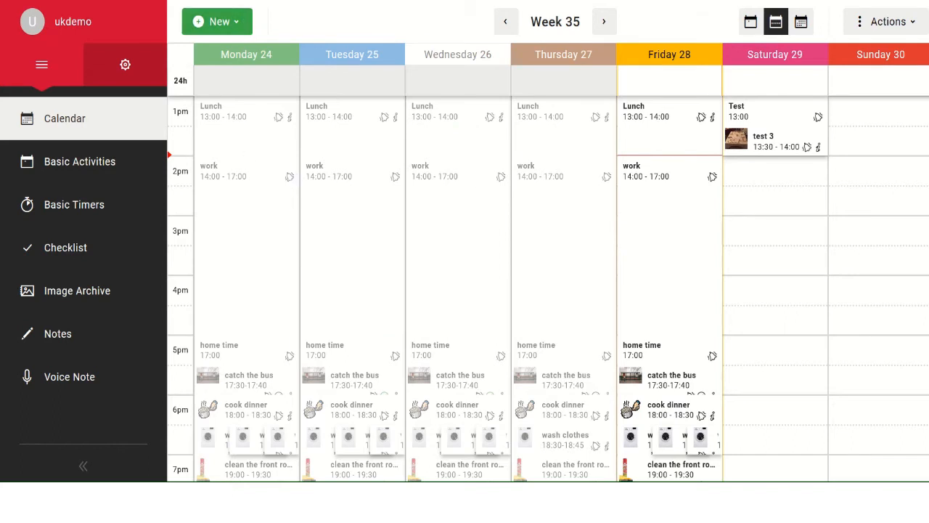
Step: Compare the calendar's day, week and month views, ending on the week view
{"action": "left_click", "coordinate": [751, 22]}
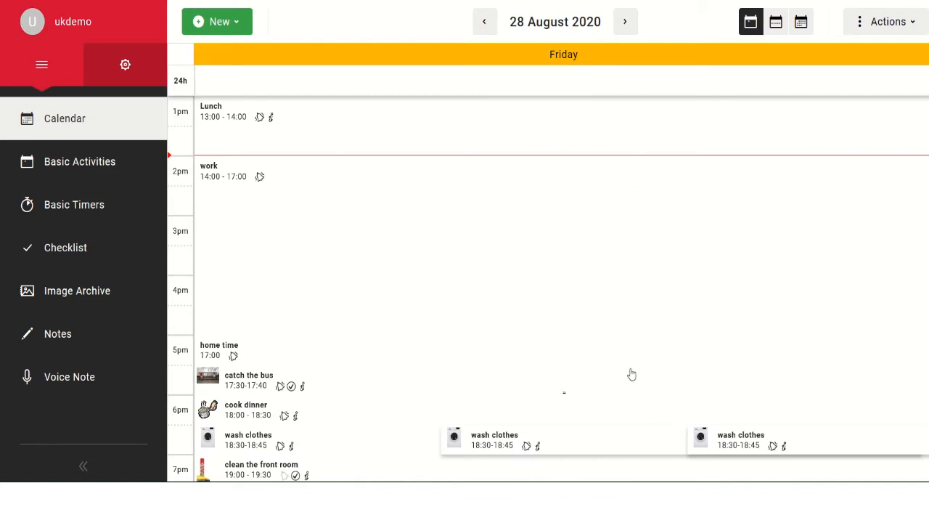
{"action": "left_click", "coordinate": [775, 23]}
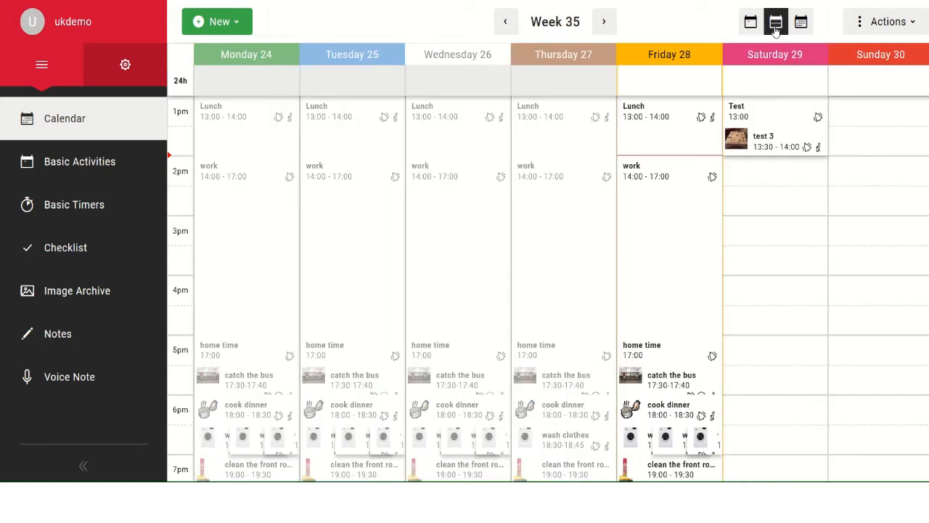
{"action": "left_click", "coordinate": [801, 24]}
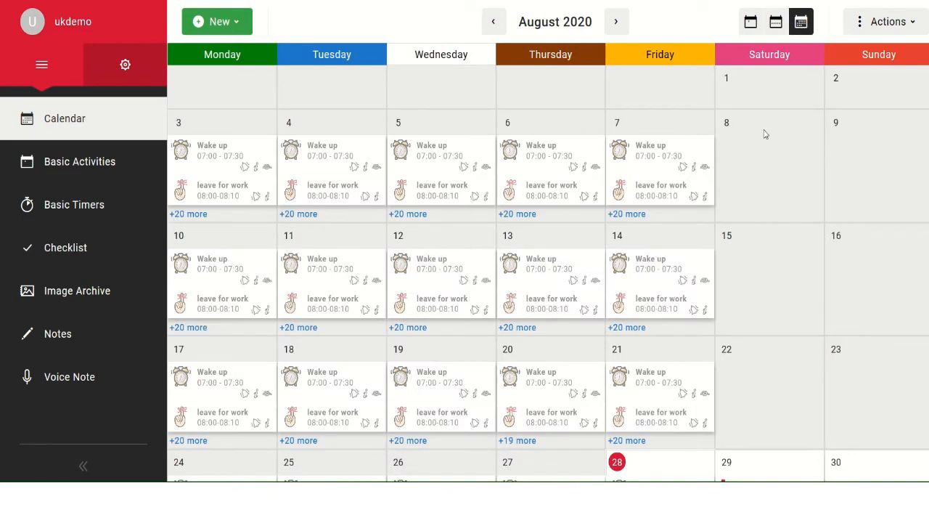
{"action": "left_click", "coordinate": [751, 23]}
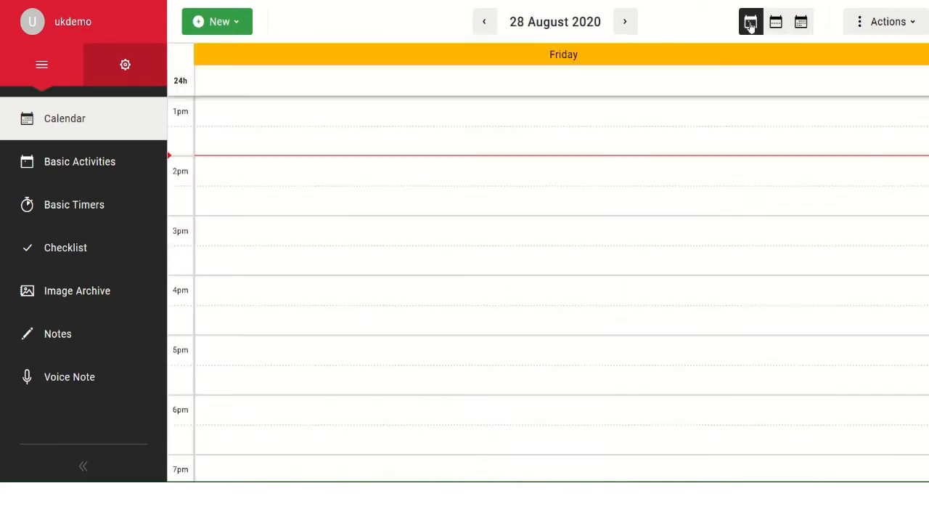
{"action": "left_click", "coordinate": [779, 31]}
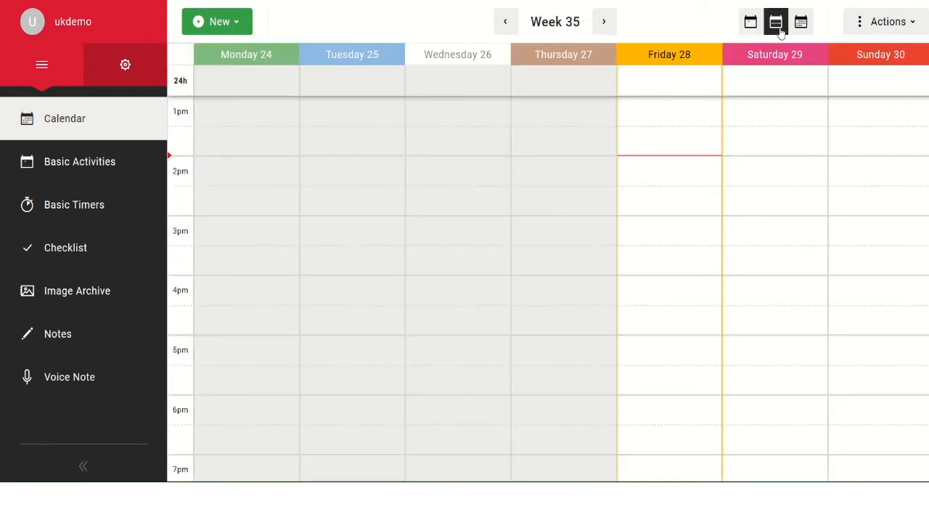
Step: Start a new calendar activity from scratch and name it "test 4"
{"action": "left_click", "coordinate": [226, 29]}
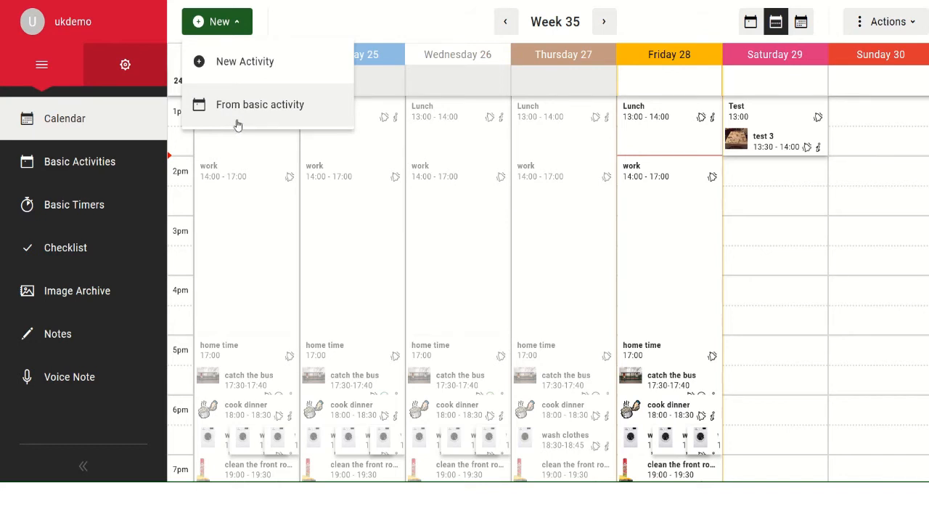
{"action": "left_click", "coordinate": [240, 64]}
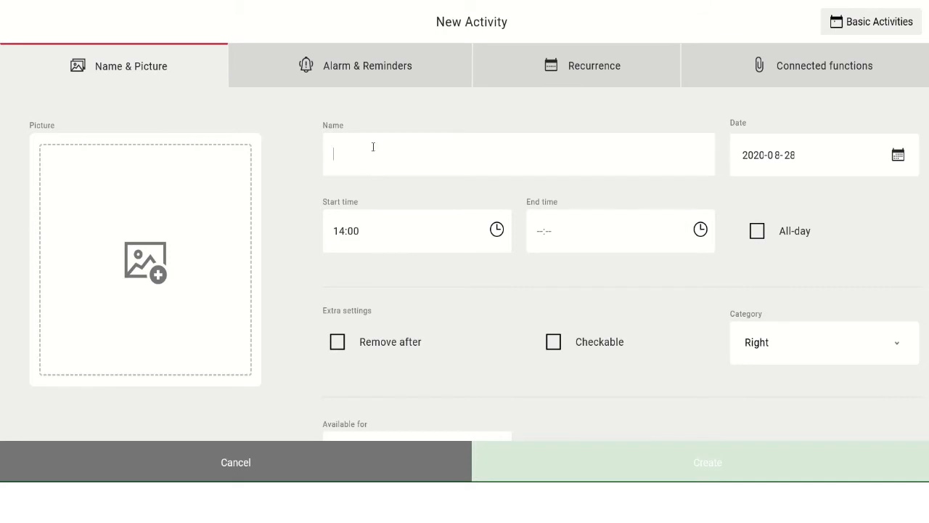
{"action": "type", "text": "test"}
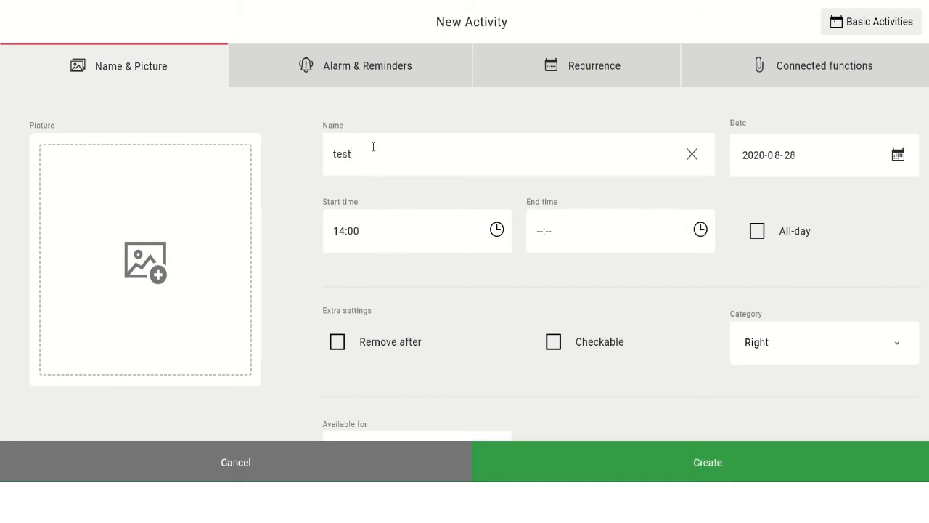
{"action": "type", "text": " 4"}
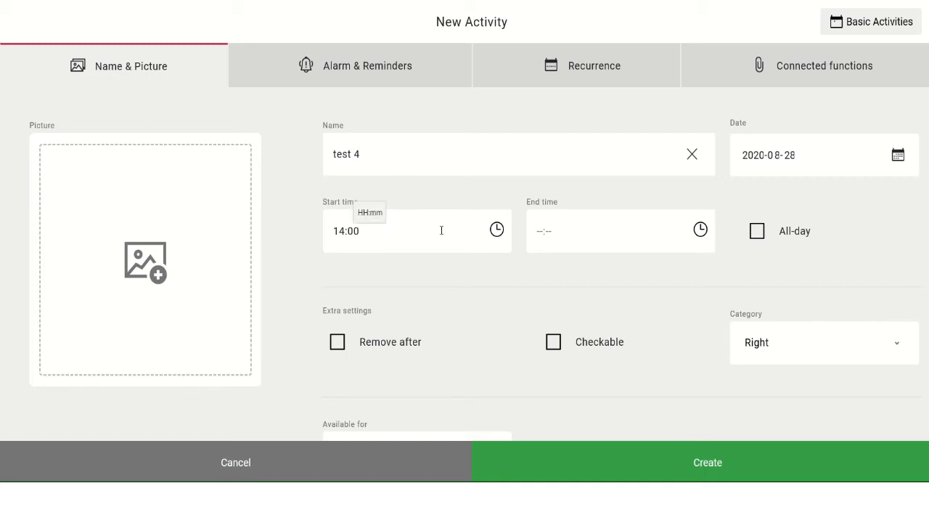
Step: Schedule the new activity from 12:30 to 13:00 on 2020-08-30
{"action": "left_click", "coordinate": [496, 230]}
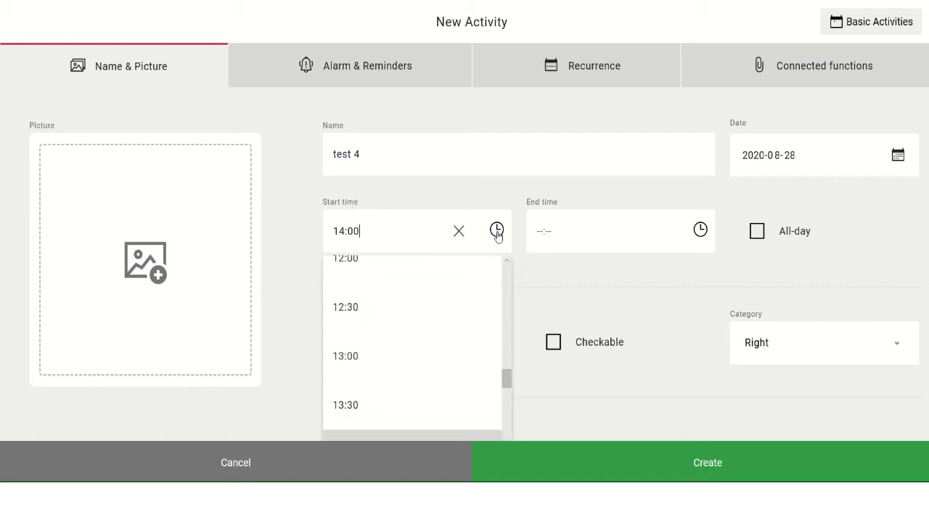
{"action": "left_click", "coordinate": [365, 317]}
{"action": "left_click", "coordinate": [703, 231]}
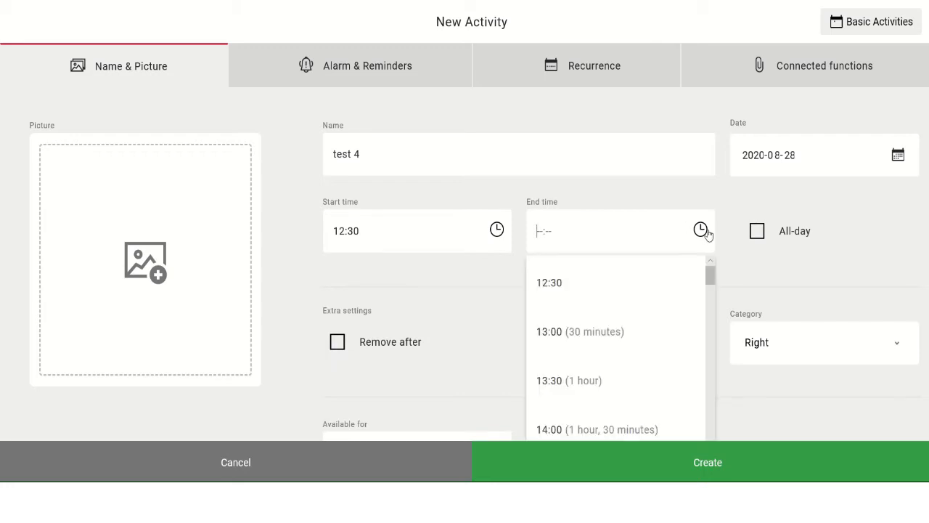
{"action": "left_click", "coordinate": [573, 337]}
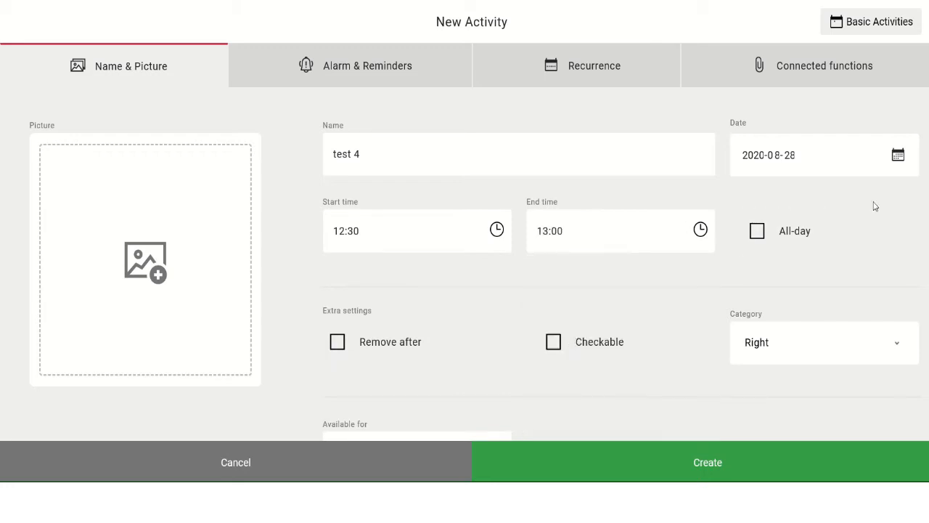
{"action": "left_click", "coordinate": [899, 157]}
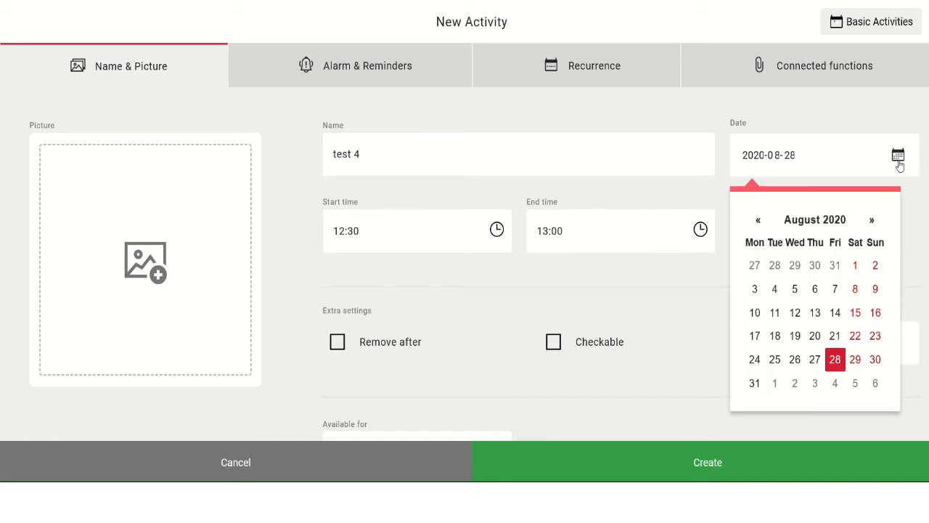
{"action": "left_click", "coordinate": [875, 361]}
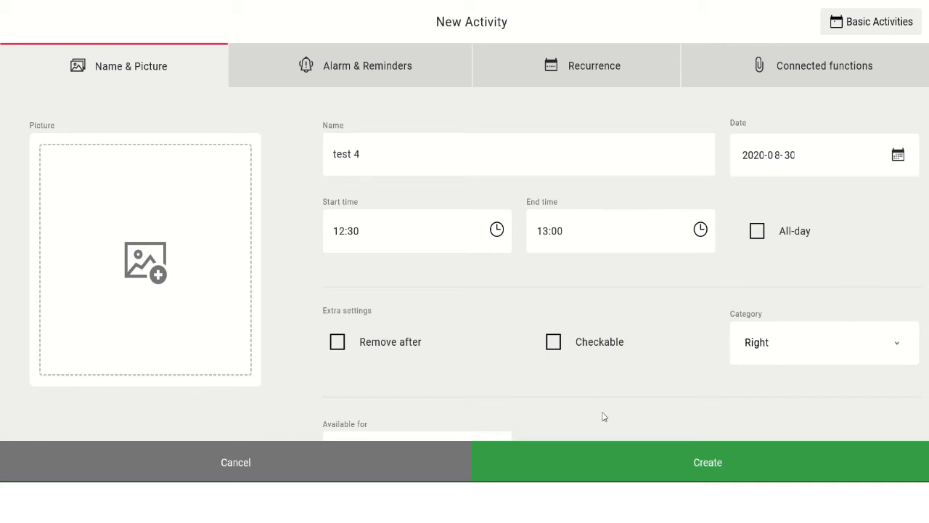
Step: Make the activity checkable and enable its Remove after setting
{"action": "left_click", "coordinate": [553, 342]}
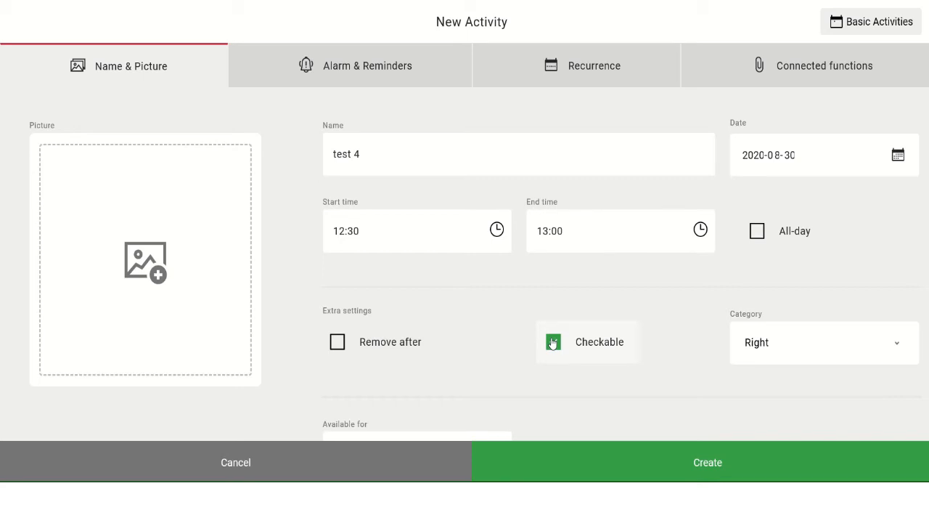
{"action": "left_click", "coordinate": [338, 352]}
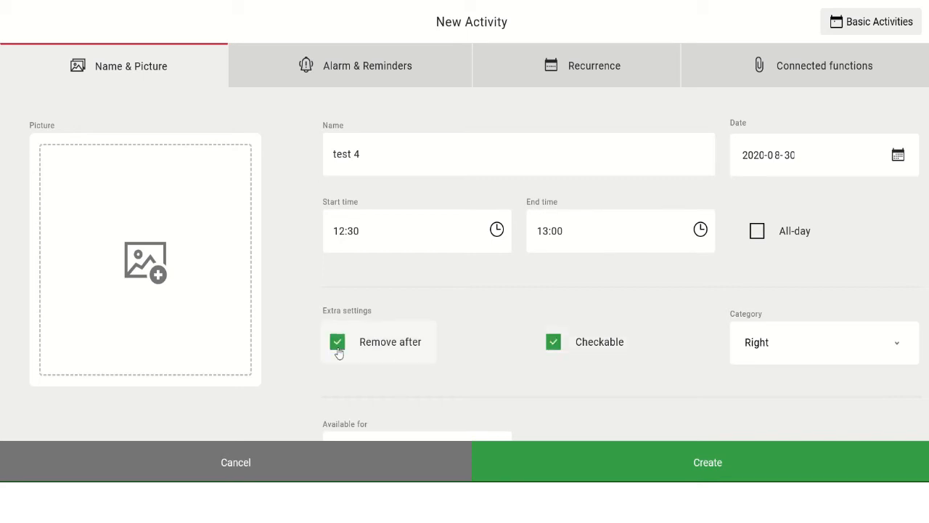
Step: Turn off Remove after and give the activity the "lay the table" picture from the image archive's work folder
{"action": "left_click", "coordinate": [338, 352]}
{"action": "left_click", "coordinate": [131, 270]}
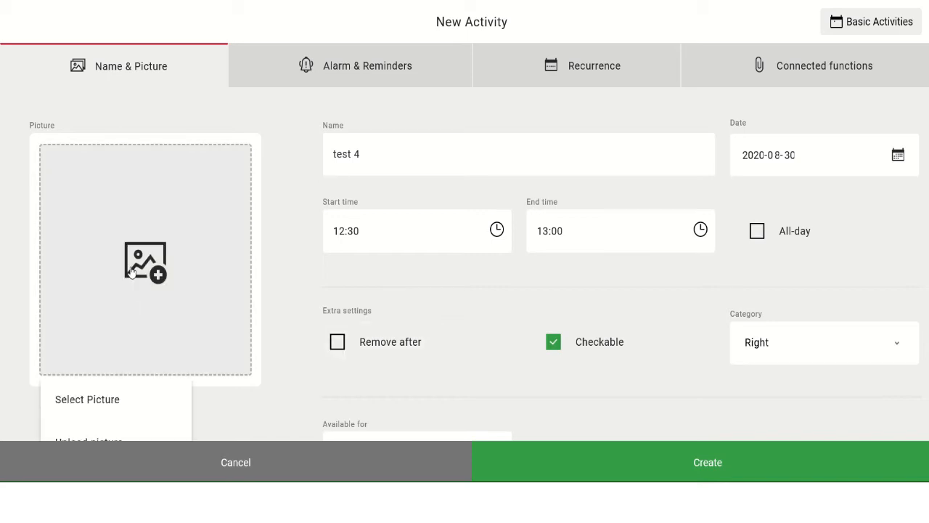
{"action": "scroll", "coordinate": [132, 271], "scroll_direction": "down", "scroll_amount": 1}
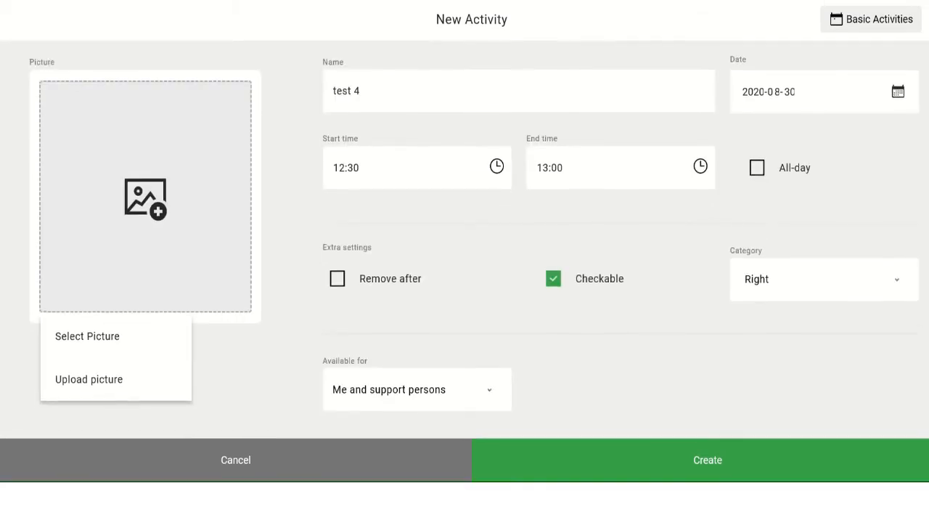
{"action": "left_click", "coordinate": [88, 352]}
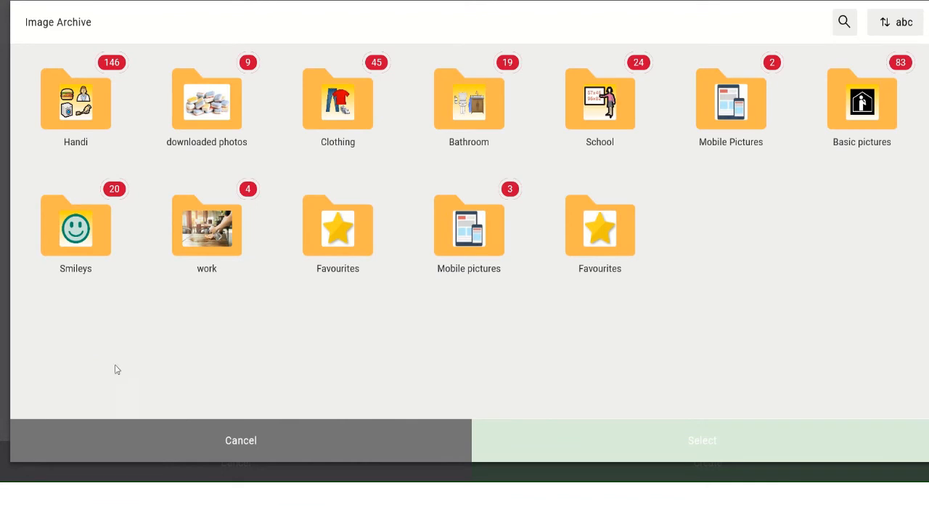
{"action": "left_click", "coordinate": [224, 258]}
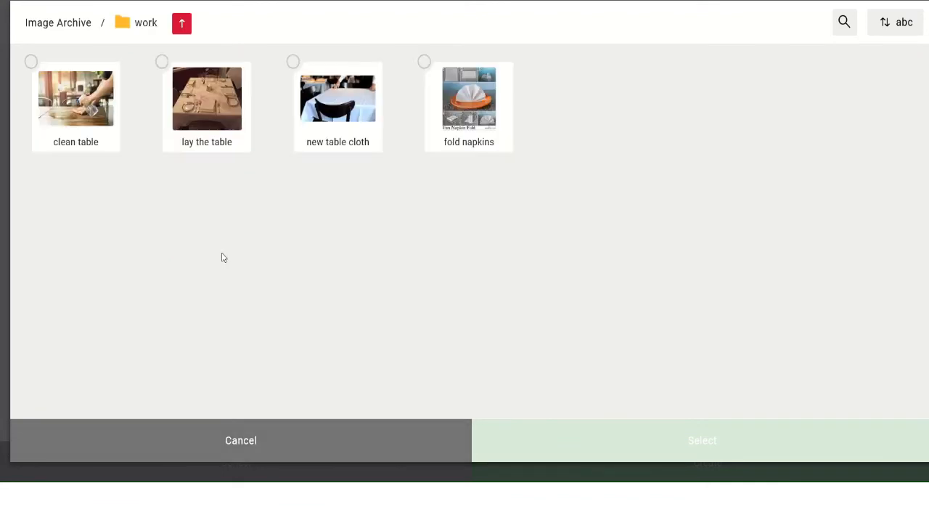
{"action": "left_click", "coordinate": [208, 128]}
{"action": "left_click", "coordinate": [586, 448]}
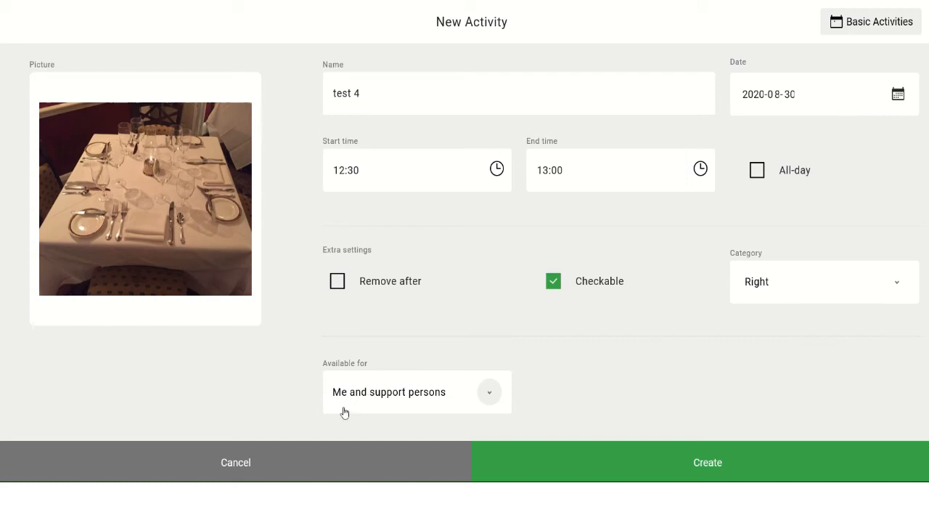
Step: Check which audience options the activity's Available for setting offers
{"action": "left_click", "coordinate": [491, 394]}
{"action": "scroll", "coordinate": [493, 397], "scroll_direction": "down", "scroll_amount": 2}
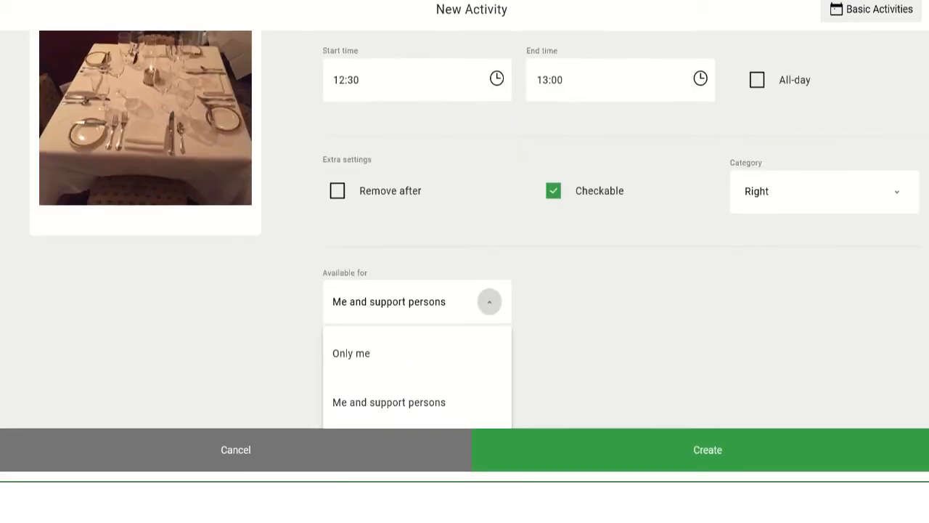
{"action": "scroll", "coordinate": [493, 398], "scroll_direction": "up", "scroll_amount": 3}
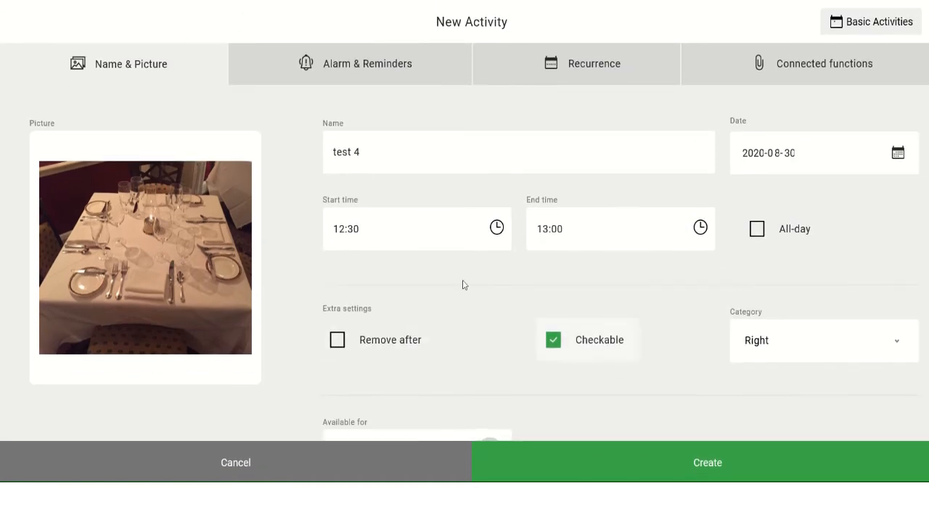
Step: Enable speech at start time for the activity's alarm
{"action": "left_click", "coordinate": [381, 73]}
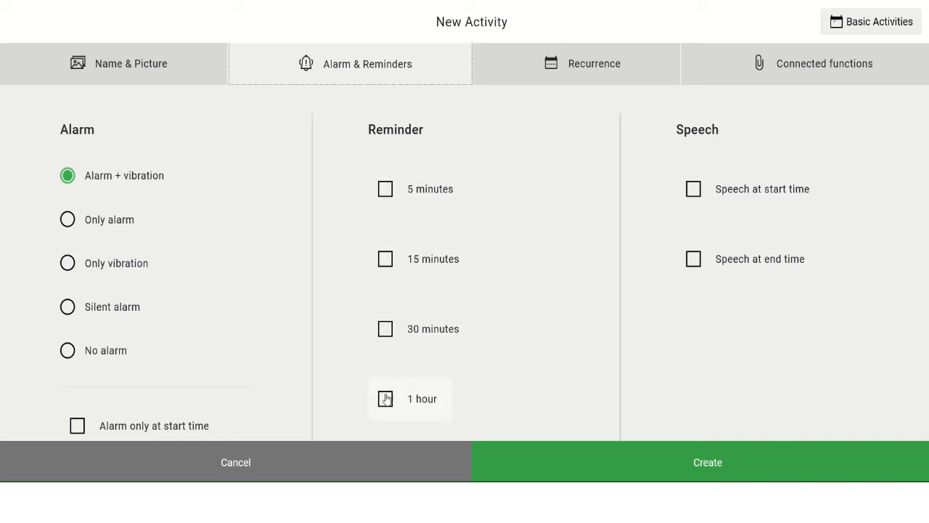
{"action": "left_click", "coordinate": [694, 189]}
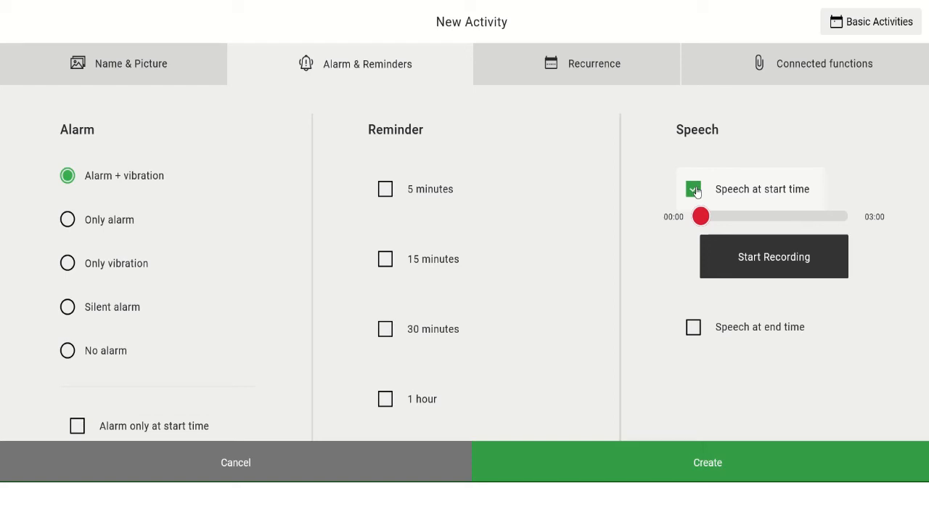
Step: Set the activity to recur weekly on Monday and Thursday
{"action": "left_click", "coordinate": [588, 83]}
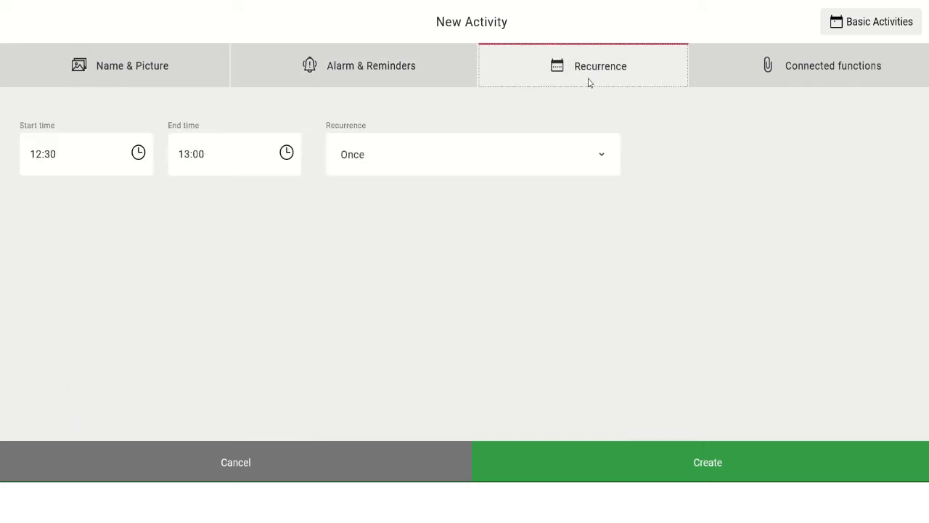
{"action": "left_click", "coordinate": [604, 157]}
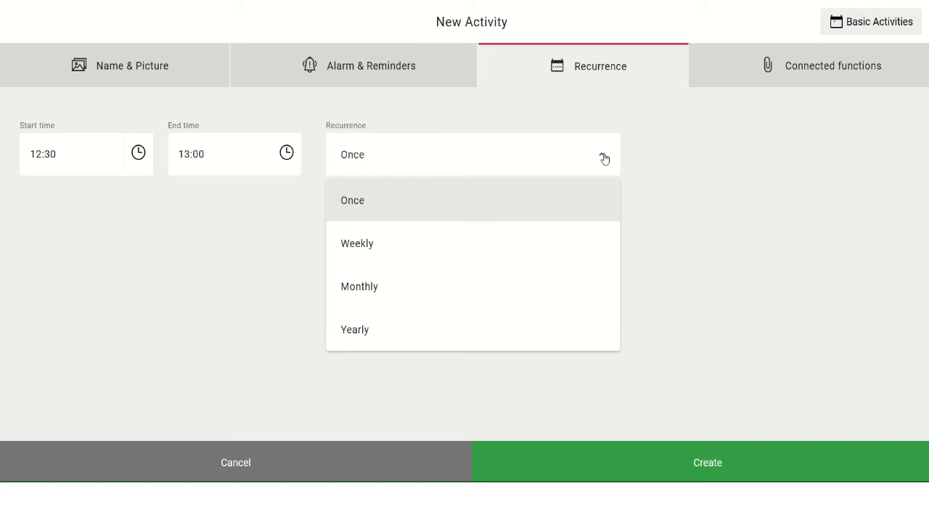
{"action": "left_click", "coordinate": [507, 245]}
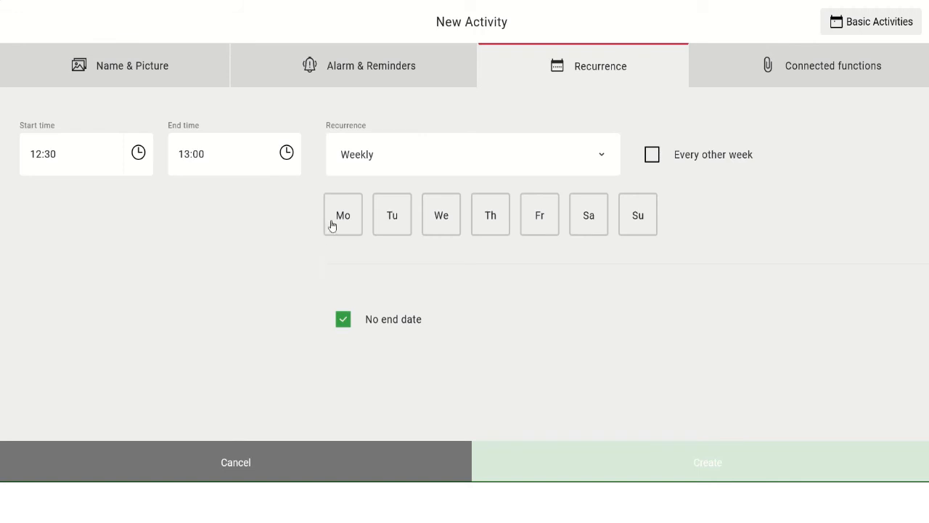
{"action": "left_click", "coordinate": [492, 225]}
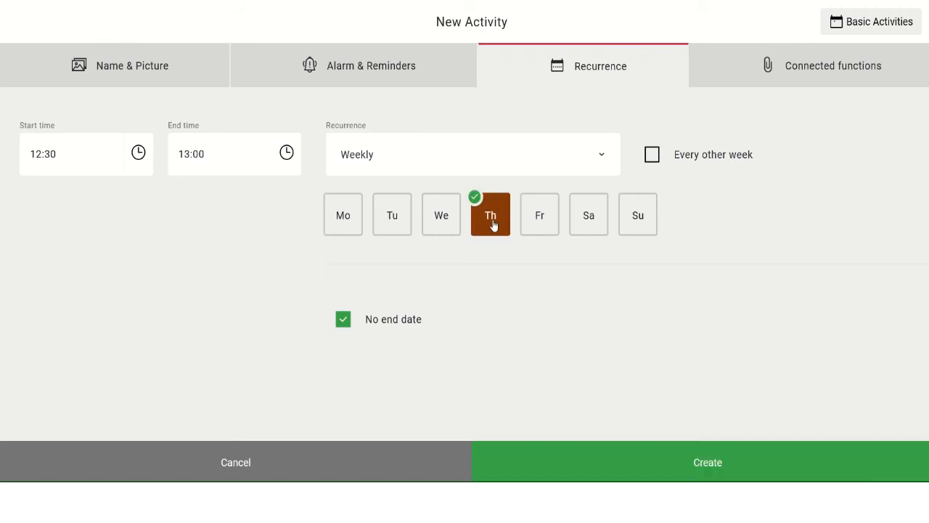
{"action": "left_click", "coordinate": [343, 218]}
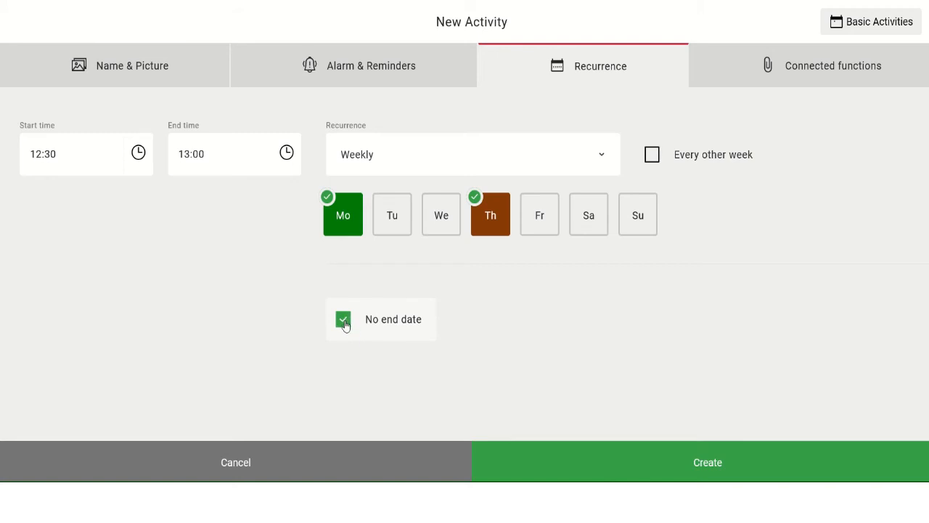
Step: Connect a checklist to the activity and enter "test" as the text of its first task
{"action": "left_click", "coordinate": [834, 80]}
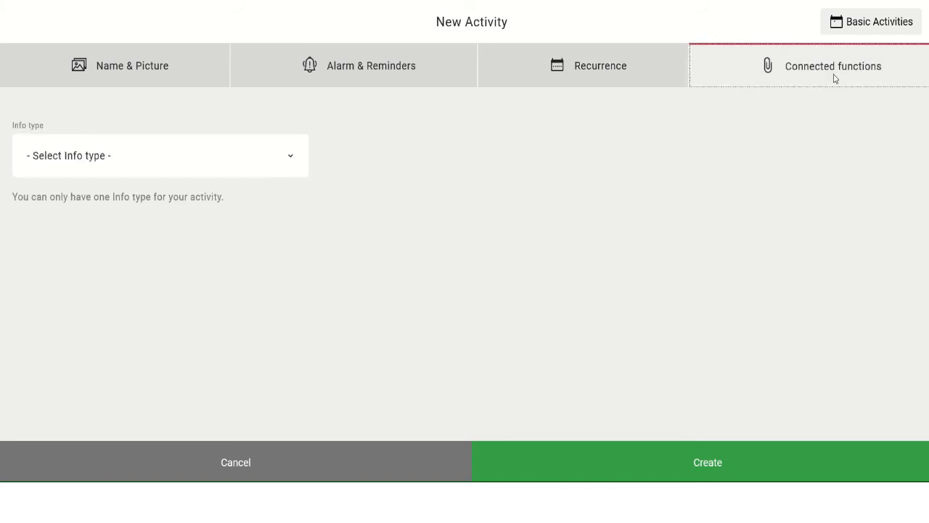
{"action": "left_click", "coordinate": [290, 158]}
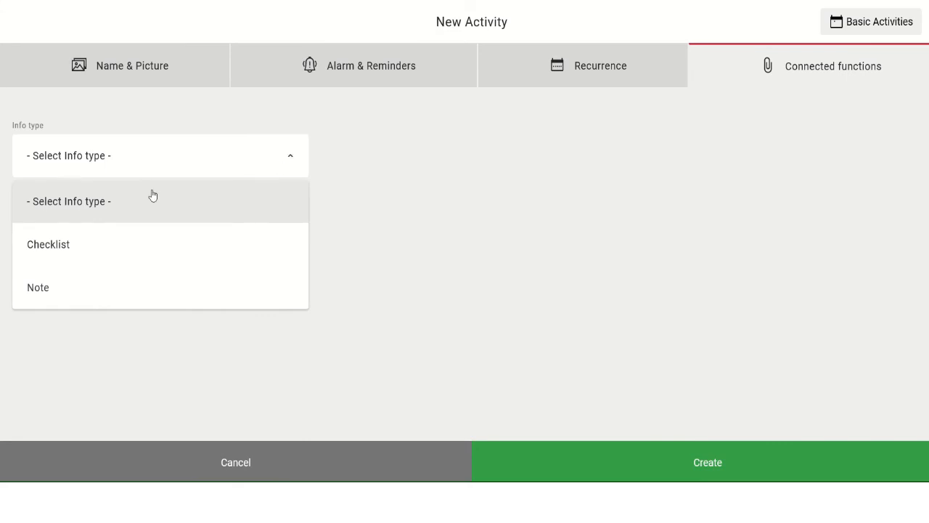
{"action": "left_click", "coordinate": [69, 244]}
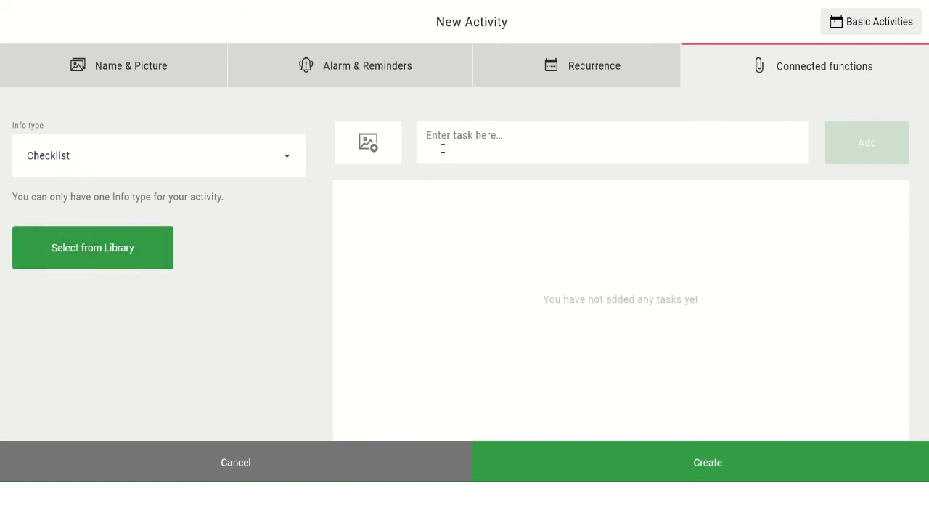
{"action": "type", "text": "test"}
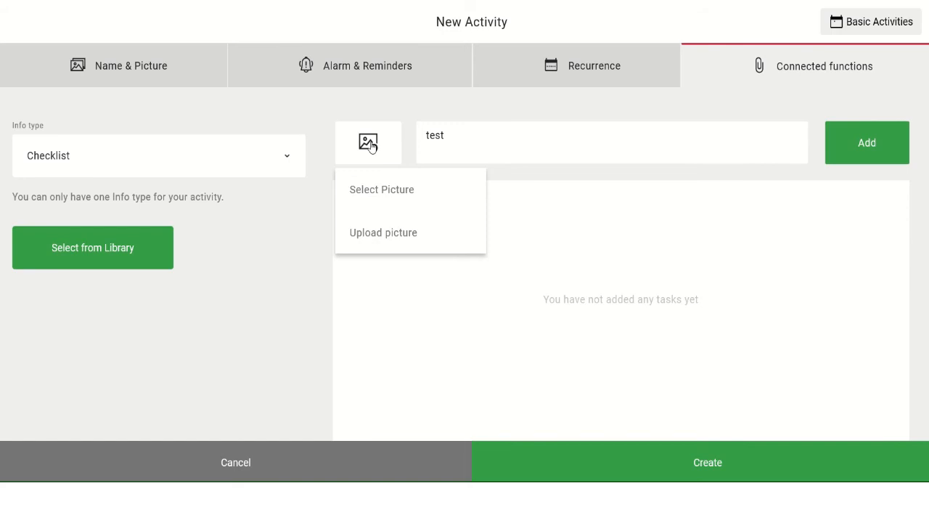
Step: Give the checklist task the dishwasher tablets picture from the downloaded photos folder
{"action": "left_click", "coordinate": [375, 191]}
{"action": "left_click", "coordinate": [225, 119]}
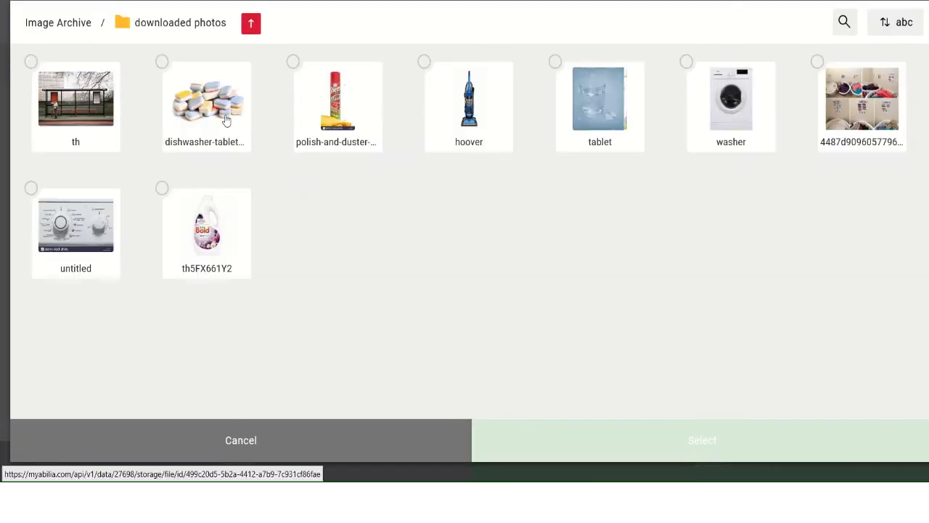
{"action": "left_click", "coordinate": [222, 118]}
{"action": "left_click", "coordinate": [569, 449]}
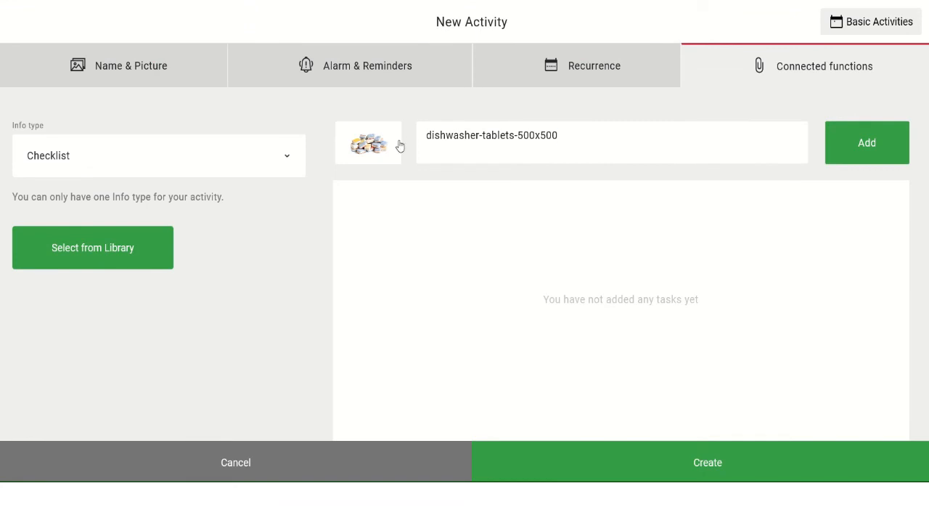
Step: Change the task text to "dishwasher" and add the task to the checklist
{"action": "left_click_drag", "start_coordinate": [421, 137], "coordinate": [578, 129]}
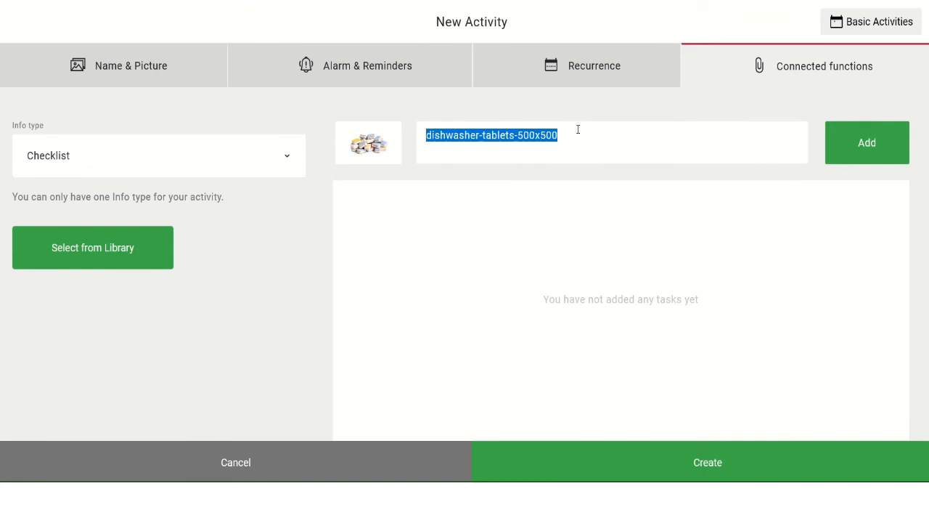
{"action": "type", "text": "dishwat"}
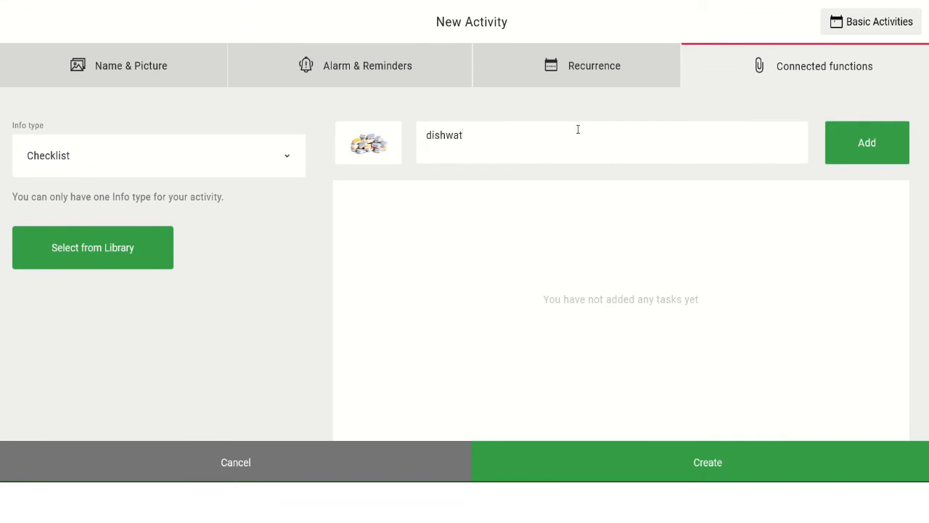
{"action": "type", "text": "sher"}
{"action": "left_click", "coordinate": [464, 135]}
{"action": "key", "text": "BackSpace"}
{"action": "left_click", "coordinate": [842, 144]}
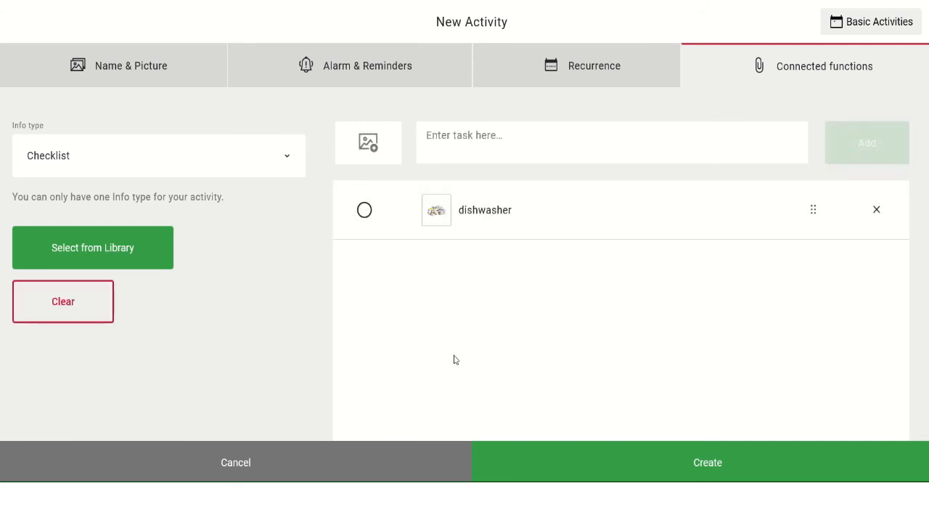
Step: Switch the connected info type to Note, accepting the loss of the checklist, and create the activity
{"action": "left_click", "coordinate": [289, 163]}
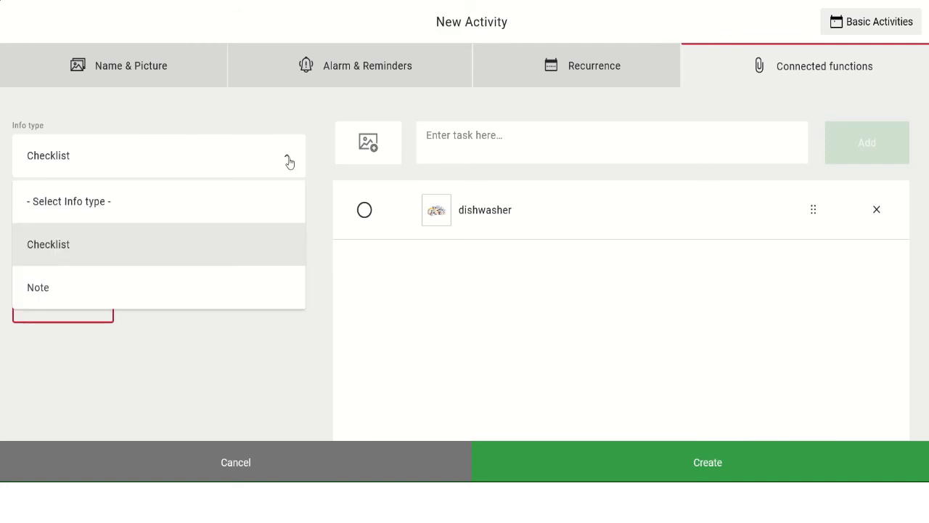
{"action": "left_click", "coordinate": [244, 301]}
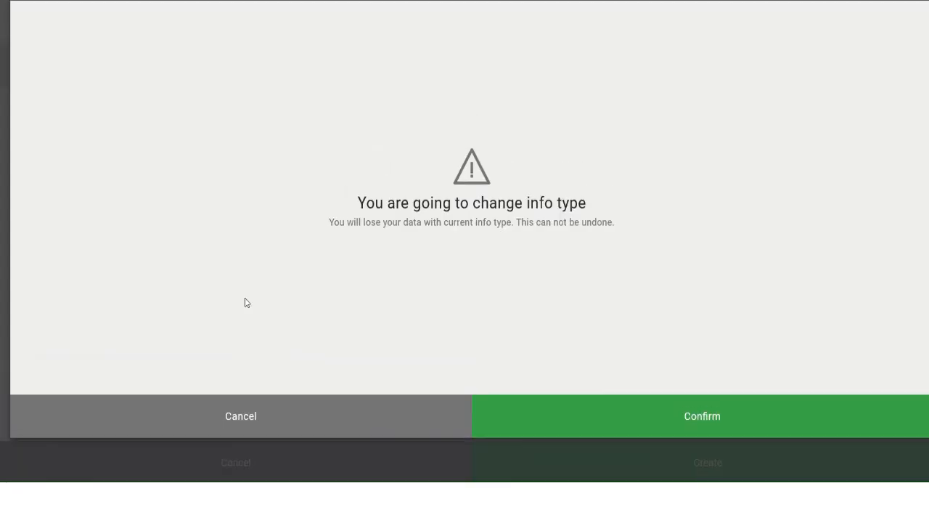
{"action": "left_click", "coordinate": [645, 423]}
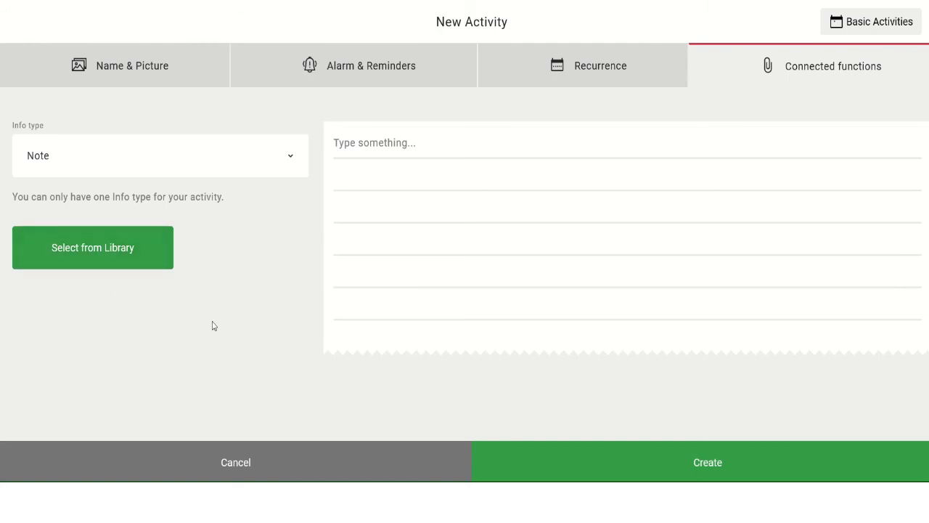
{"action": "left_click", "coordinate": [705, 471]}
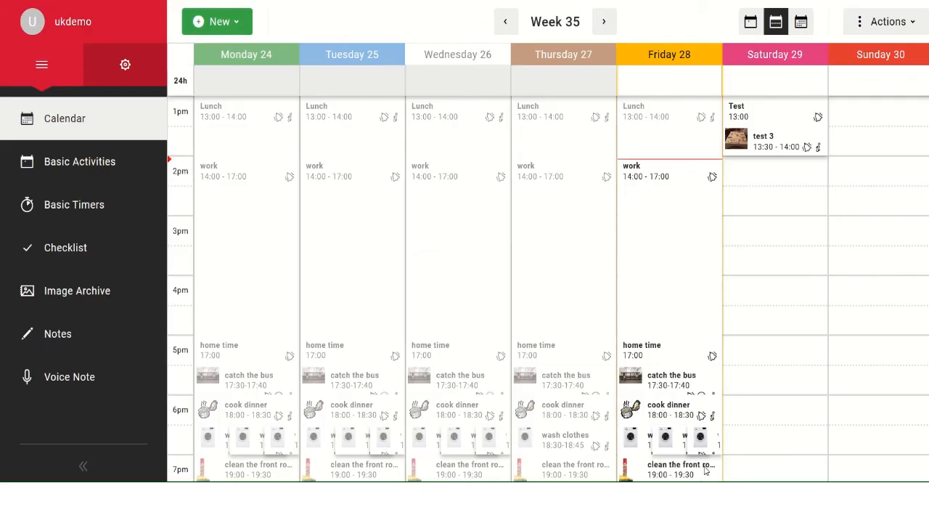
{"action": "scroll", "coordinate": [548, 289], "scroll_direction": "up", "scroll_amount": 7}
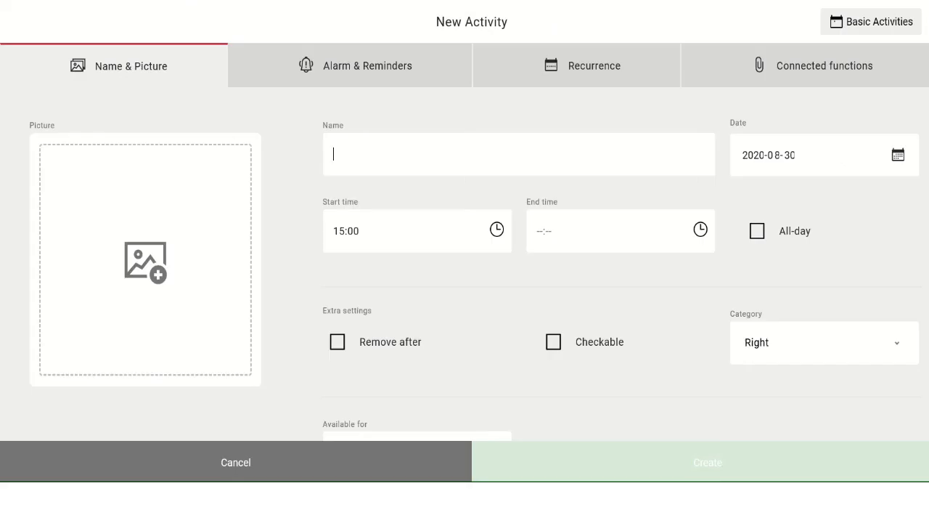
{"action": "scroll", "coordinate": [464, 242], "scroll_direction": "down", "scroll_amount": 1}
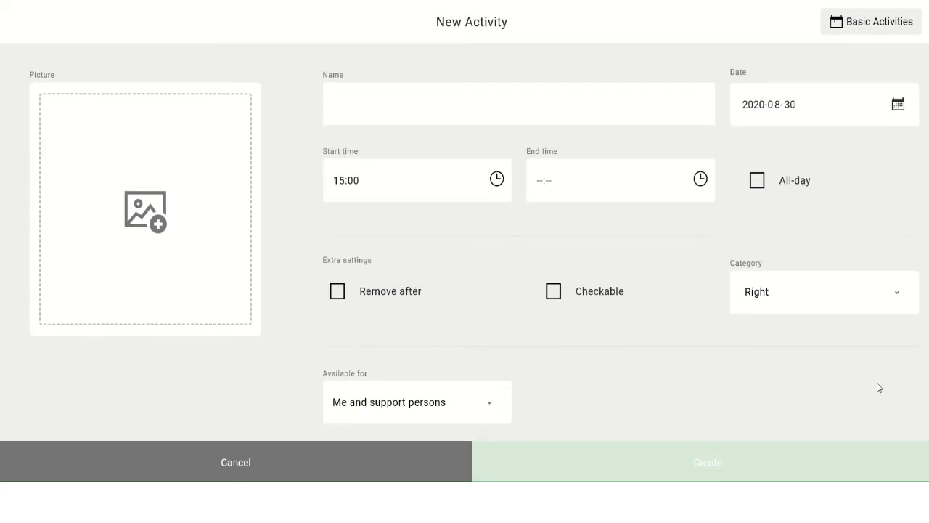
{"action": "left_click", "coordinate": [198, 462]}
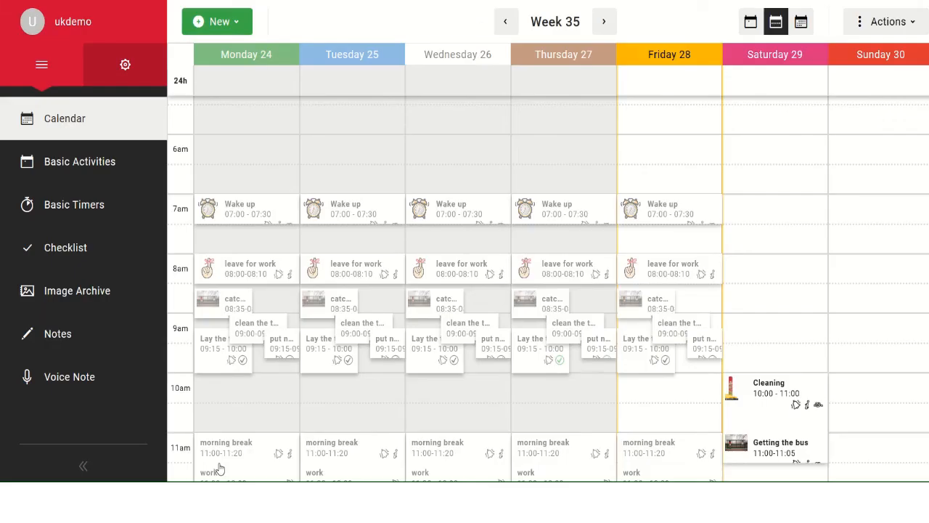
{"action": "left_click", "coordinate": [238, 29]}
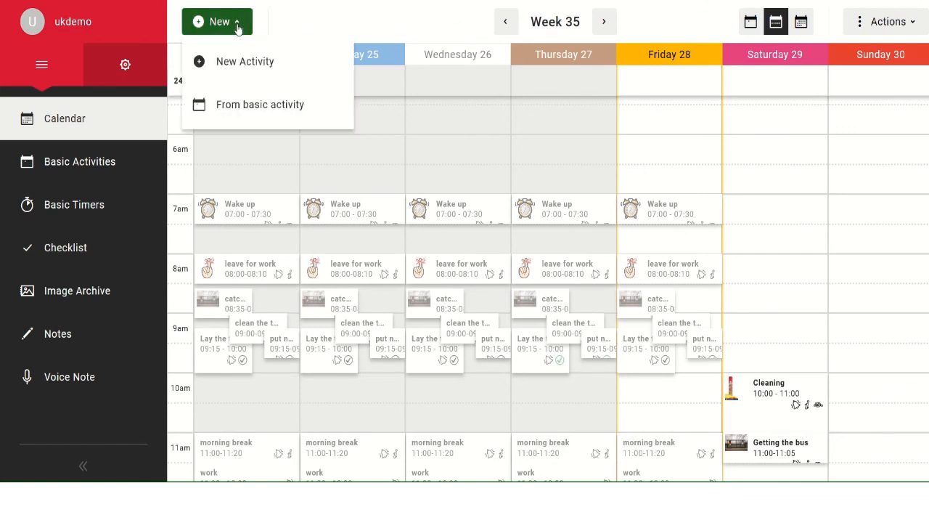
{"action": "left_click", "coordinate": [93, 123]}
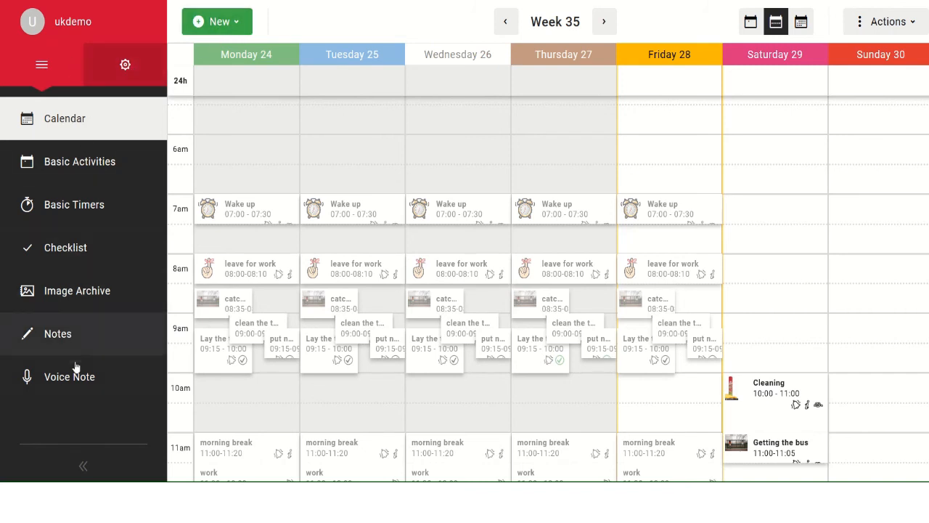
Step: Open the What's New page from the account settings and look through its update posts
{"action": "left_click", "coordinate": [125, 69]}
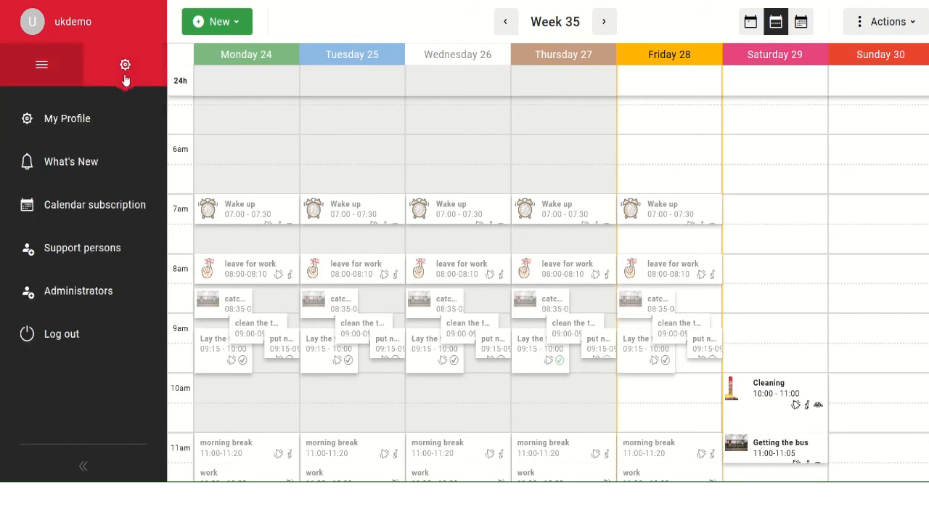
{"action": "left_click", "coordinate": [69, 164]}
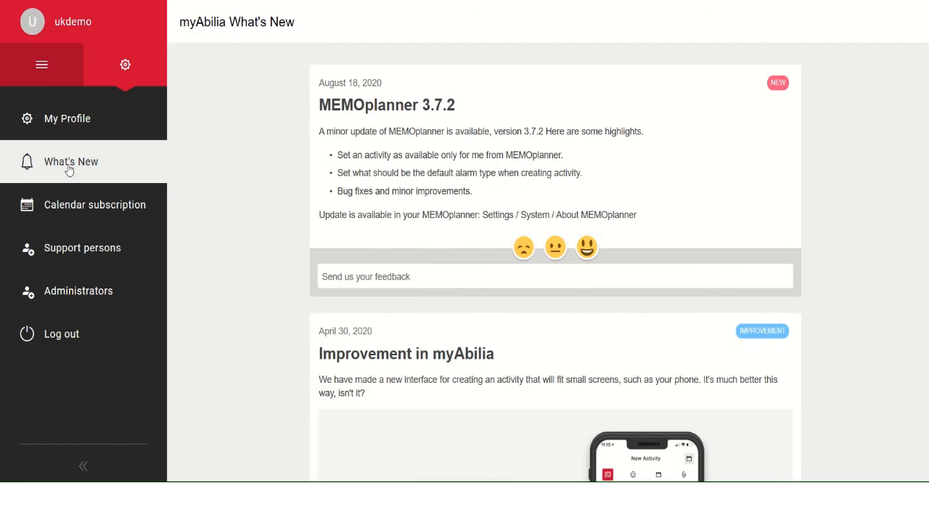
{"action": "scroll", "coordinate": [555, 291], "scroll_direction": "down", "scroll_amount": 2}
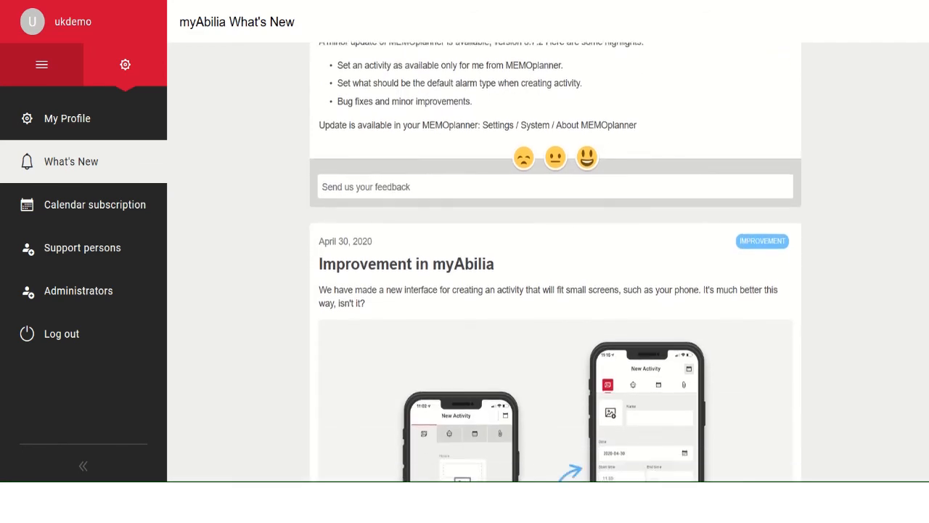
Step: Finish looking through the What's New posts and view the Licenses and Modules pages of My Profile
{"action": "scroll", "coordinate": [555, 261], "scroll_direction": "down", "scroll_amount": 6}
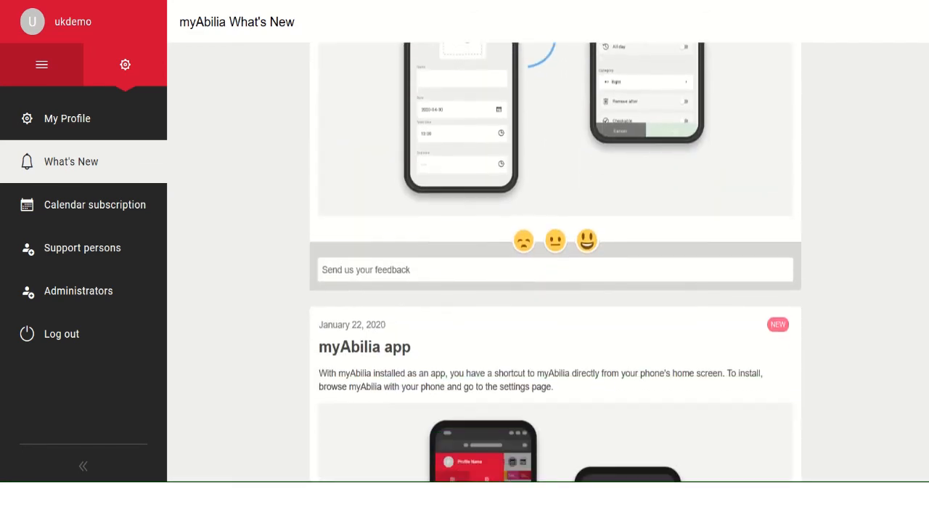
{"action": "scroll", "coordinate": [555, 261], "scroll_direction": "down", "scroll_amount": 2}
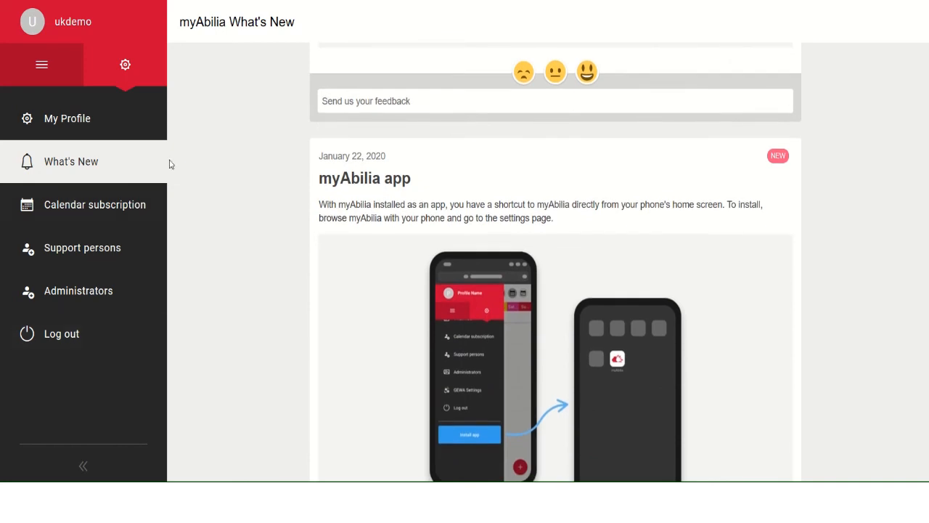
{"action": "left_click", "coordinate": [56, 122]}
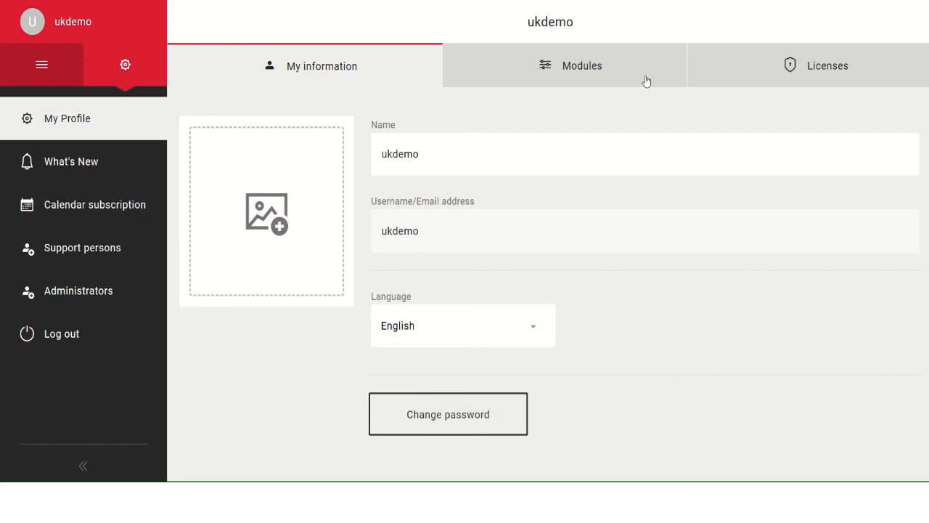
{"action": "left_click", "coordinate": [821, 80]}
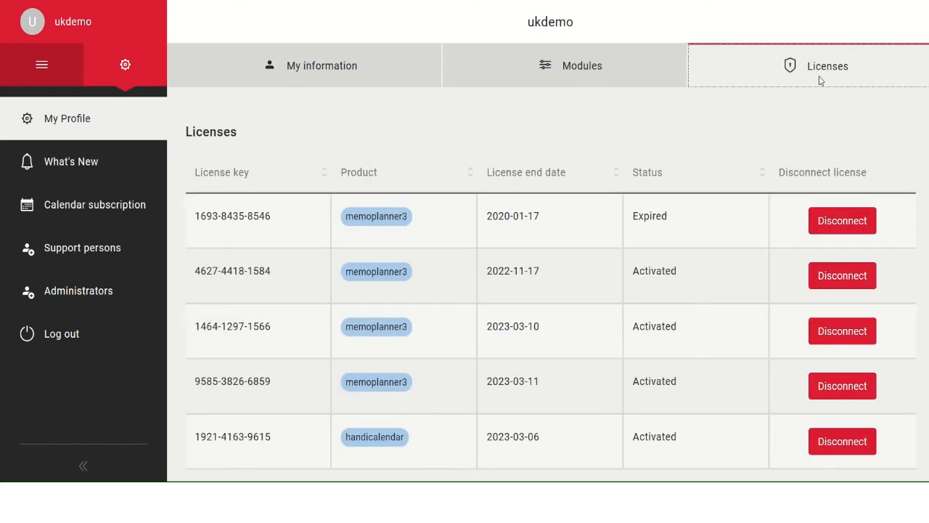
{"action": "left_click", "coordinate": [497, 73]}
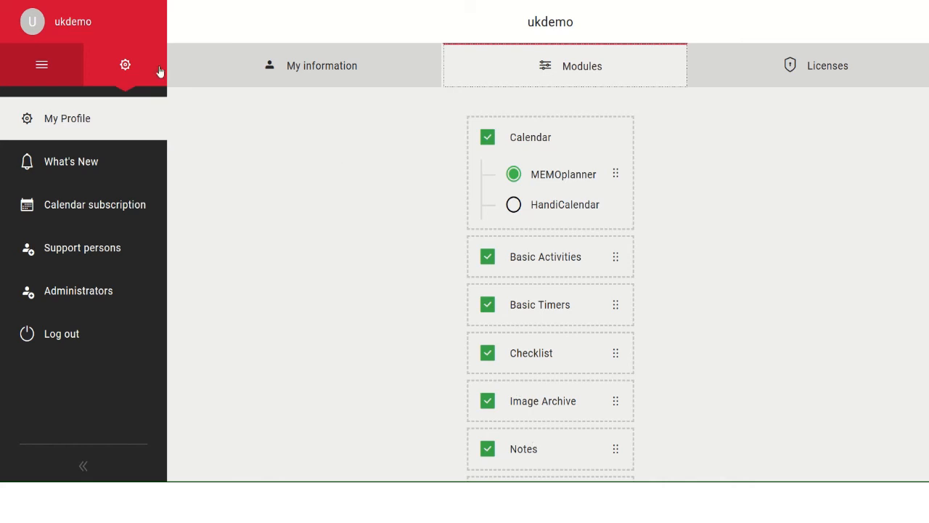
Step: View the calendar subscription page and the support person invitation form, leaving the form without inviting anyone
{"action": "left_click", "coordinate": [72, 210]}
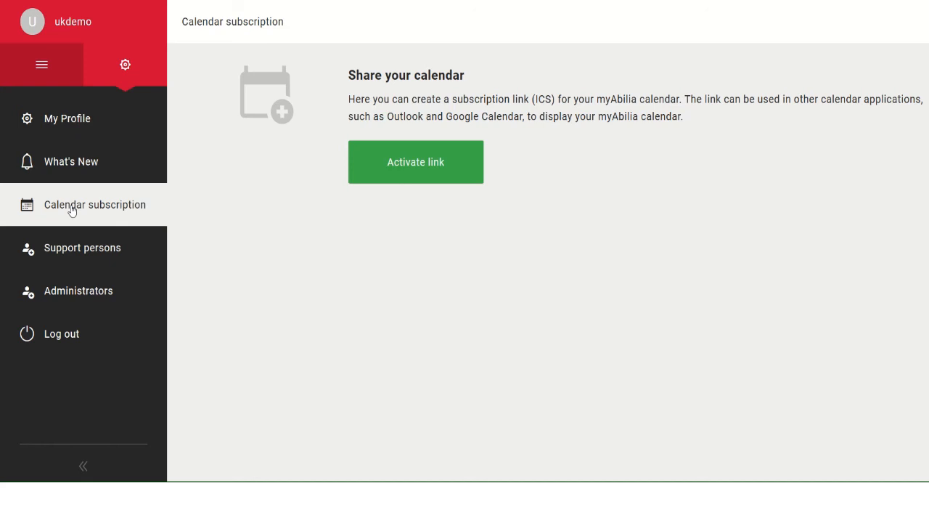
{"action": "left_click", "coordinate": [76, 250]}
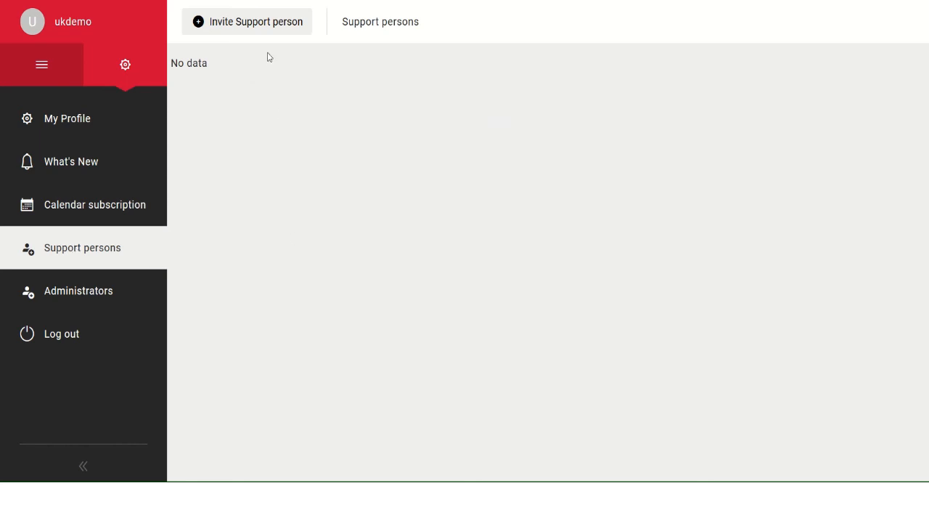
{"action": "left_click", "coordinate": [270, 33]}
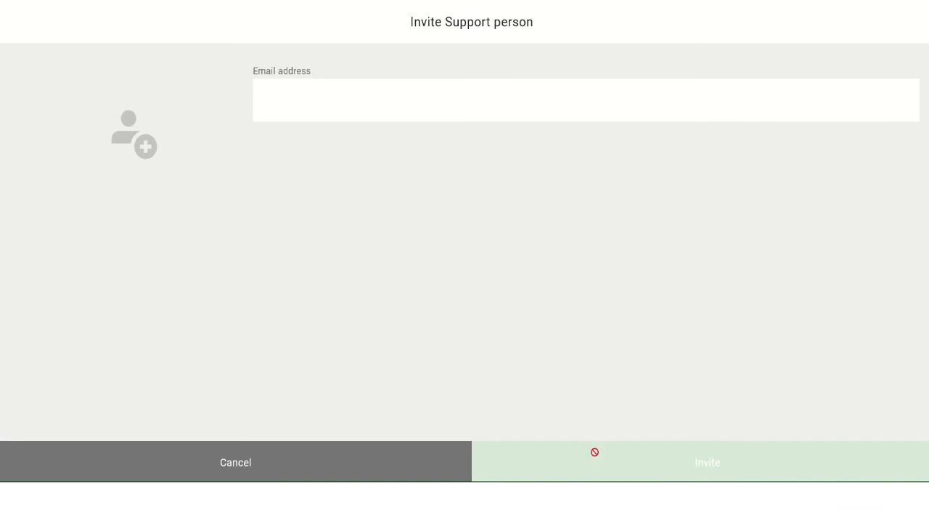
{"action": "left_click", "coordinate": [232, 466]}
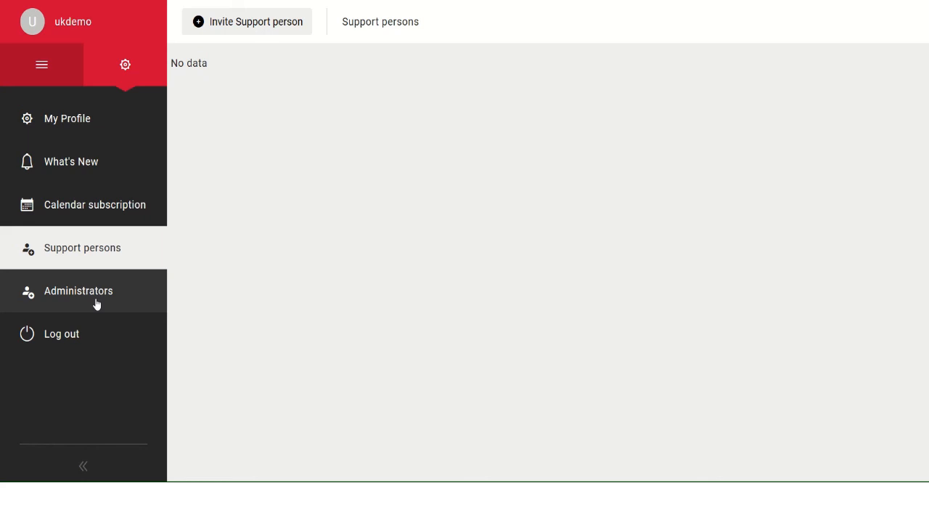
Step: Leave the account settings and return to the Calendar section
{"action": "left_click", "coordinate": [42, 66]}
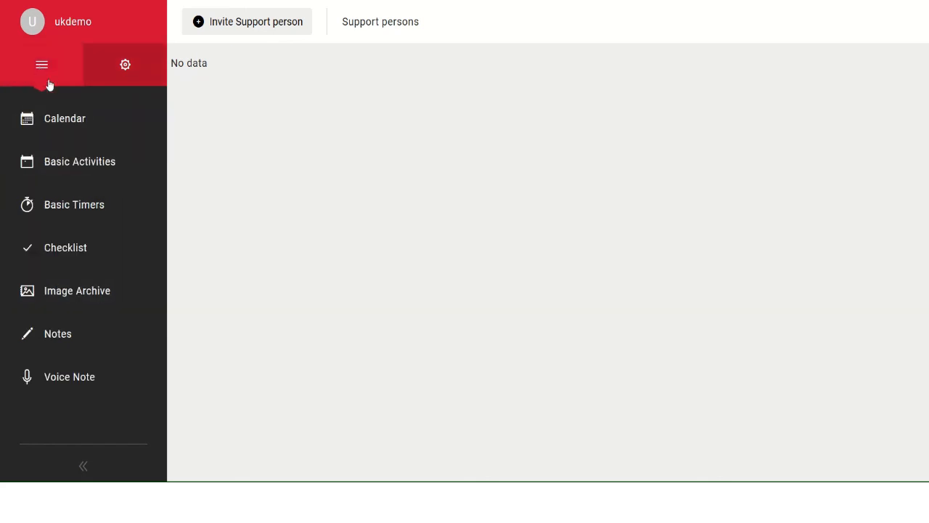
{"action": "left_click", "coordinate": [65, 124]}
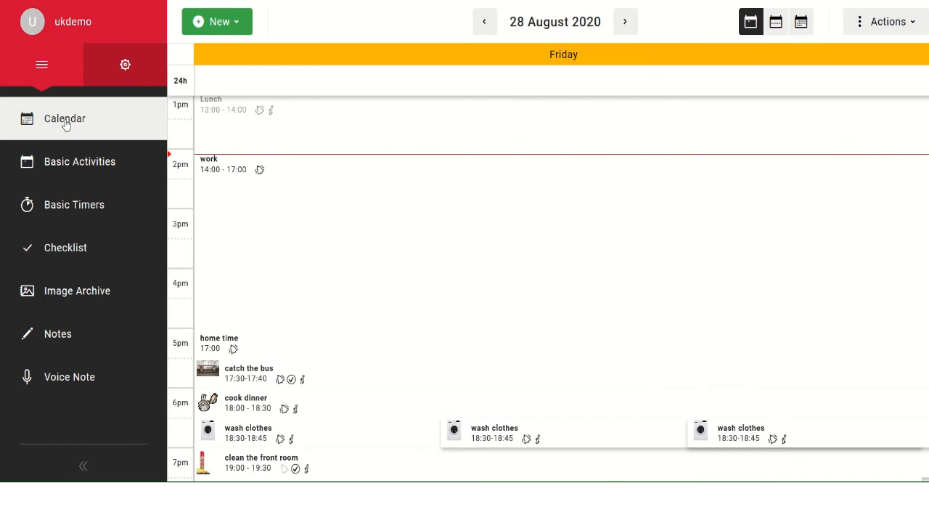